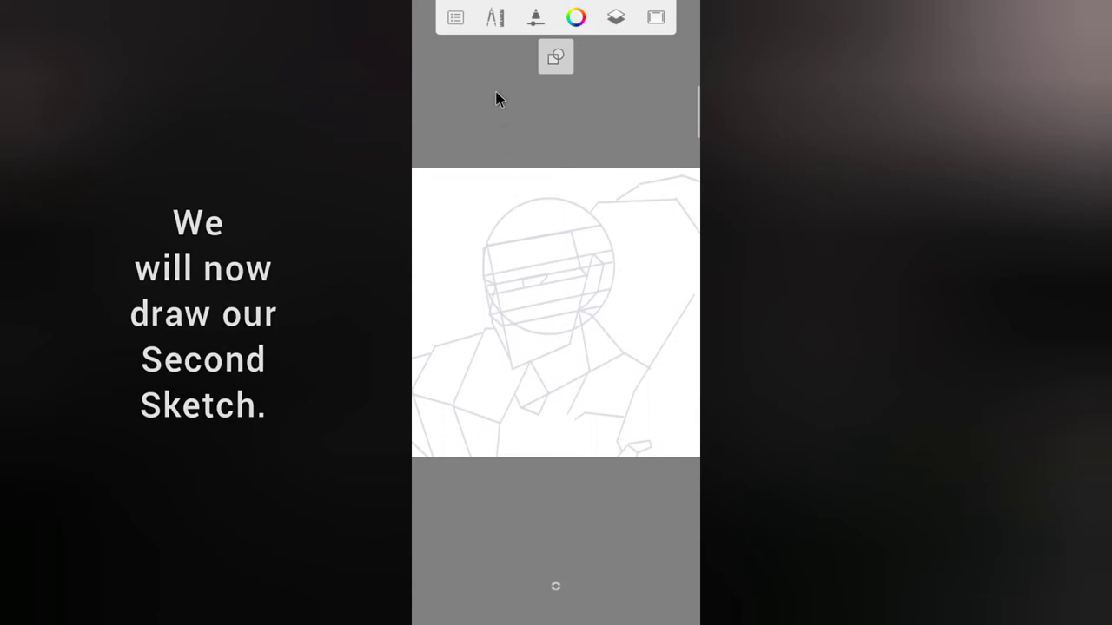
- Bring up the Predictive Stroke level control, collapse and reopen it, and turn Predictive Stroke off
left_click(494, 19)
left_click(495, 183)
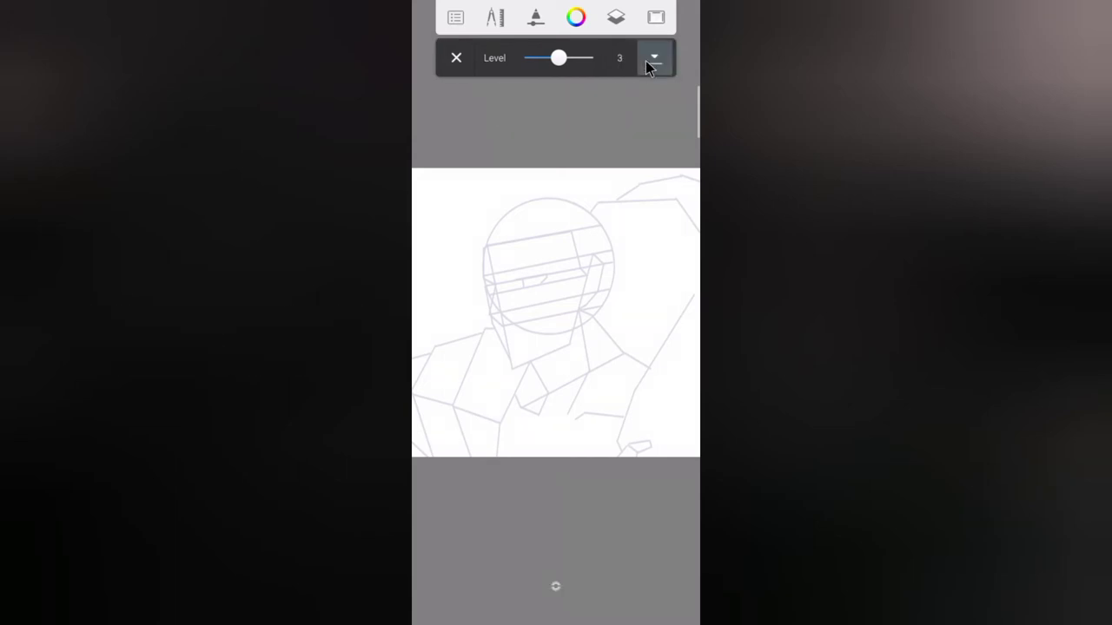
left_click(655, 59)
left_click(556, 56)
left_click(453, 55)
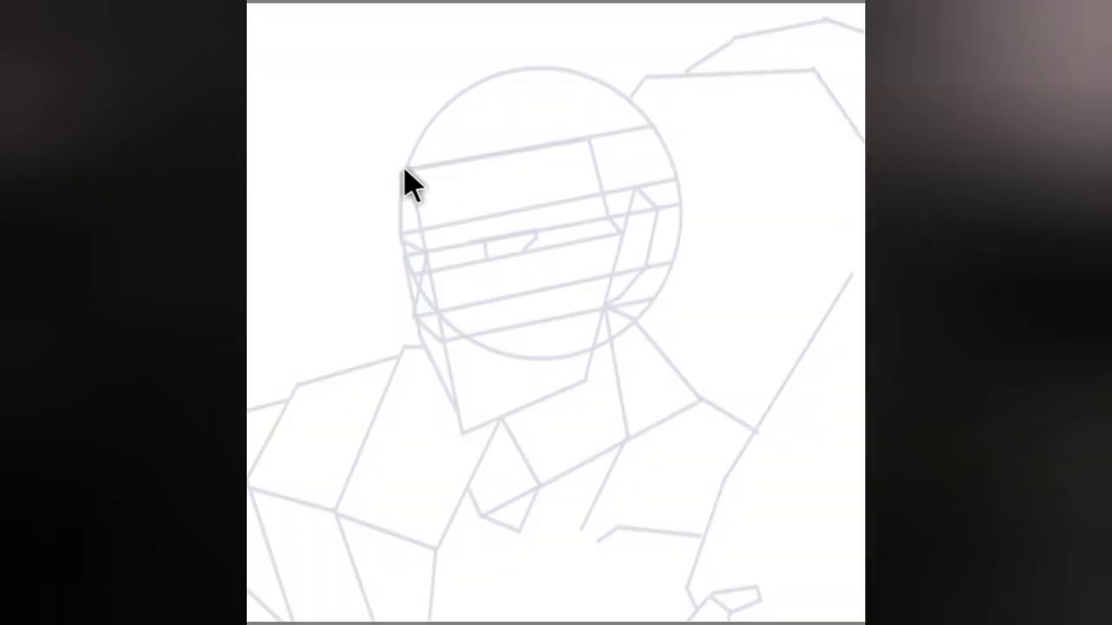
- Sketch the far contour of the face over the construction lines, from the forehead past the eye socket and cheek to the chin
mouse_move(404, 172)
left_mouse_down()
mouse_move(397, 246)
mouse_move(402, 173)
mouse_move(398, 245)
left_mouse_up()
mouse_move(399, 245)
left_mouse_down()
mouse_move(411, 289)
mouse_move(398, 246)
mouse_move(415, 298)
left_mouse_up()
key("ctrl+z")
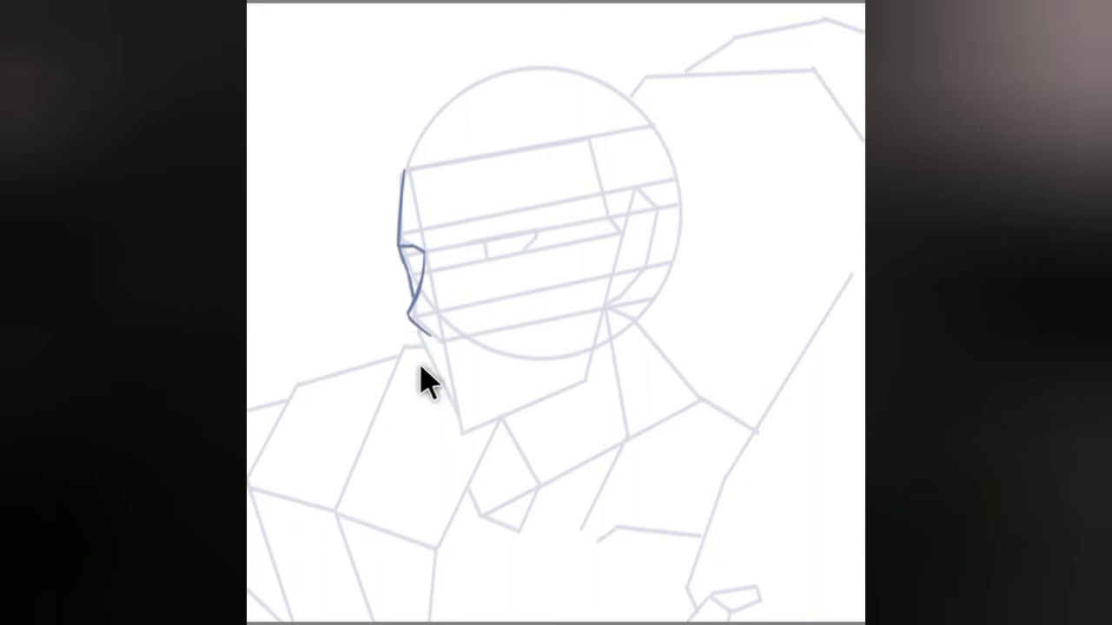
left_click_drag(408, 318, 423, 338)
left_click_drag(419, 338, 458, 427)
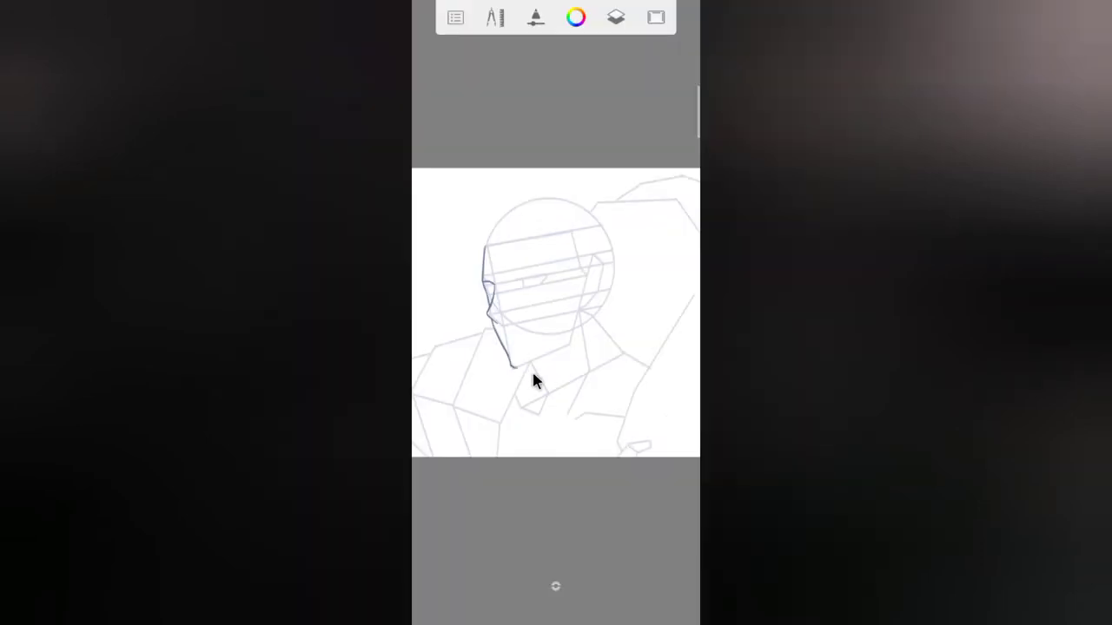
- Flip the canvas horizontally several times to check the face contour, ending in the mirrored view
left_click(550, 595)
left_click(624, 587)
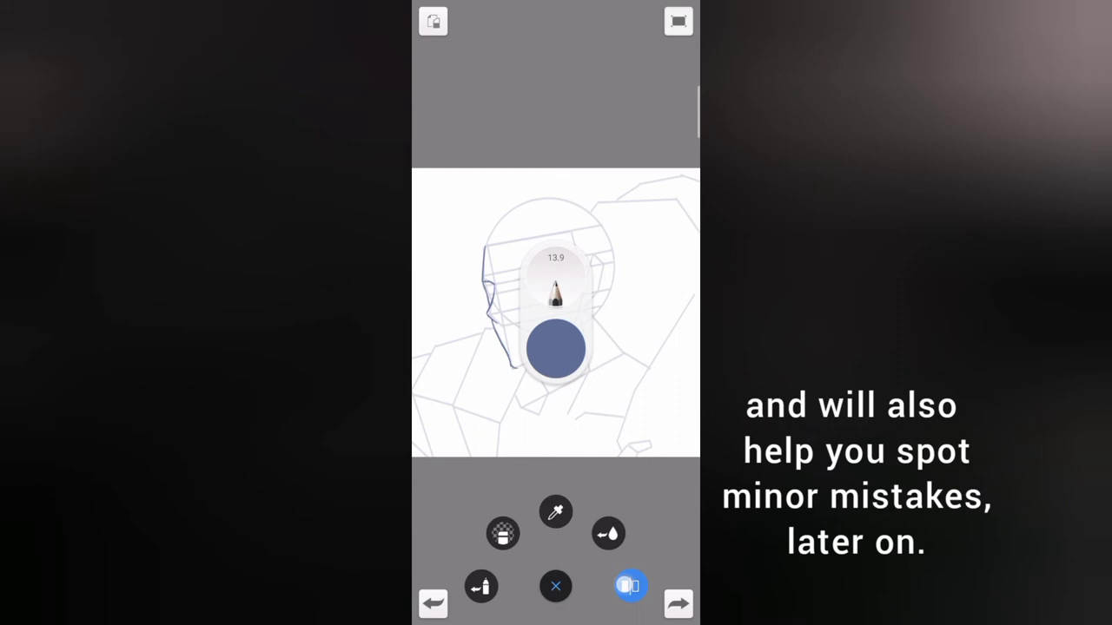
left_click(628, 586)
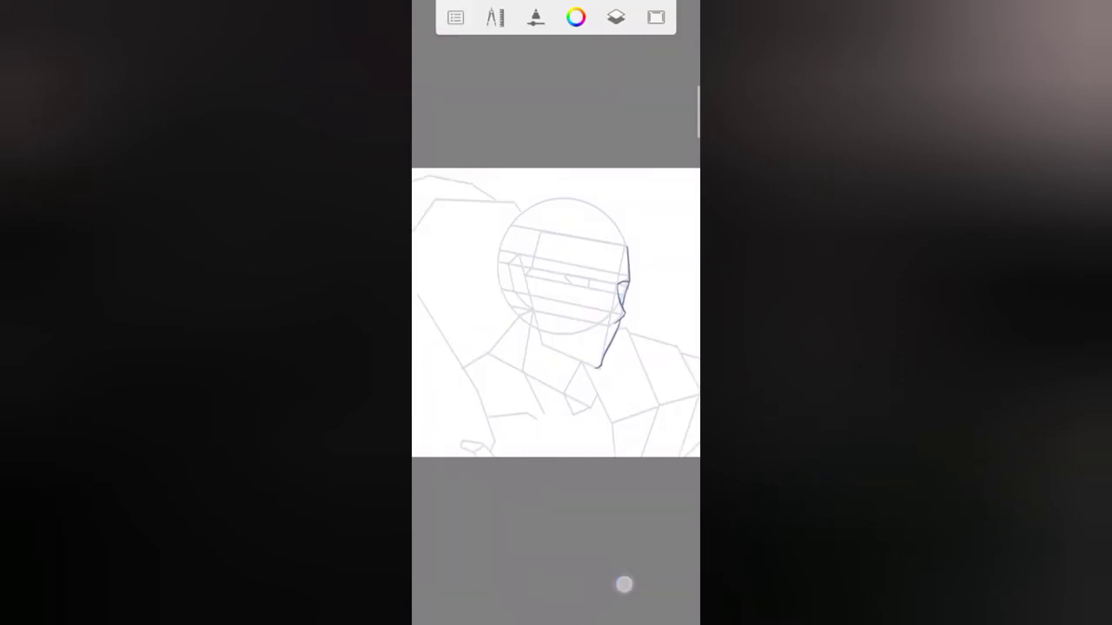
left_click(556, 587)
left_click(628, 586)
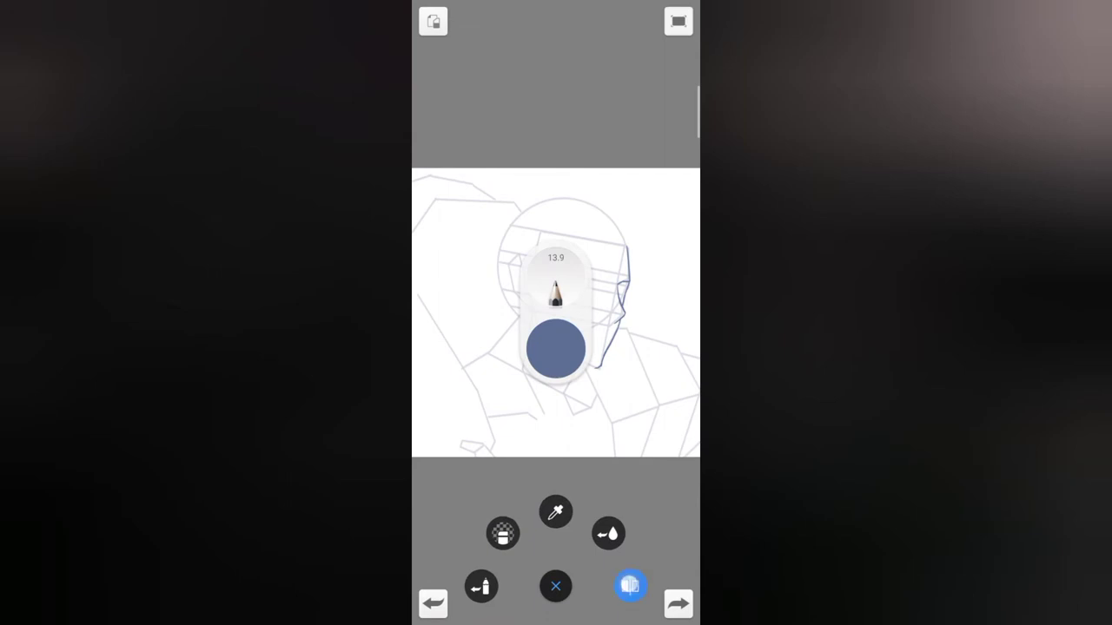
left_click(556, 586)
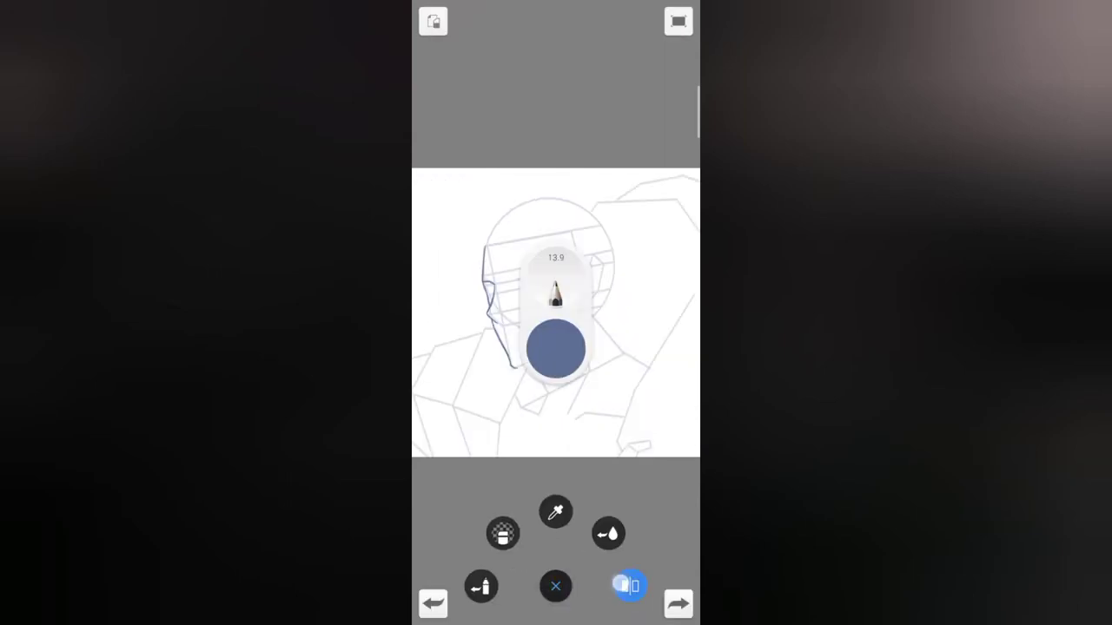
left_click(628, 586)
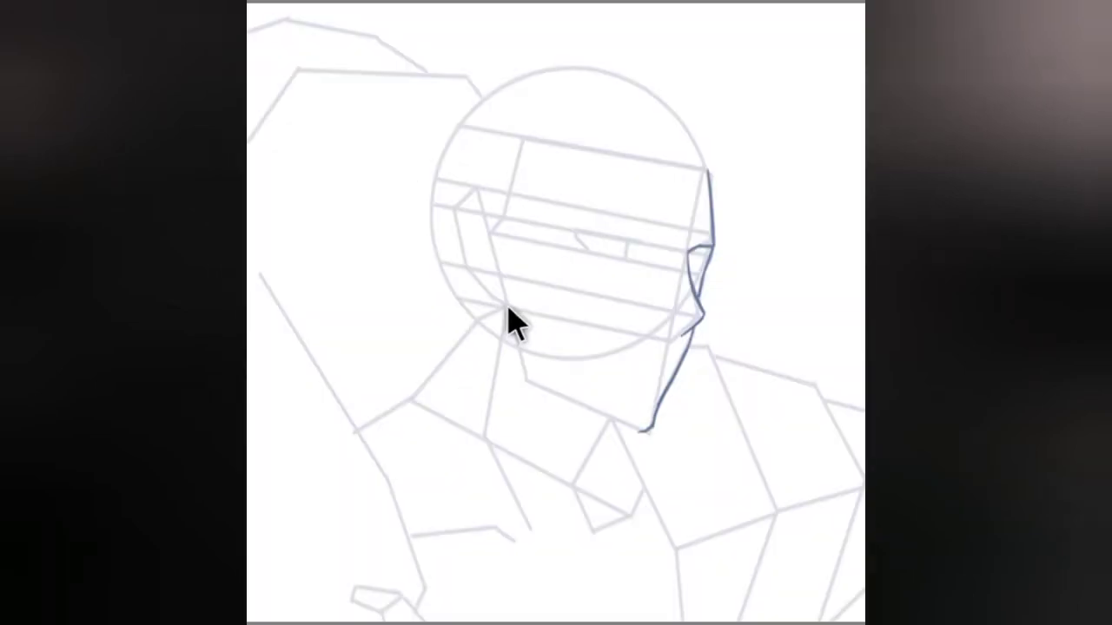
- Draw the jaw line below the ear and toward the chin in the mirrored view, then flip back and draw the throat line
mouse_move(534, 310)
left_mouse_down()
mouse_move(537, 324)
mouse_move(511, 331)
mouse_move(516, 341)
left_mouse_up()
mouse_move(544, 389)
left_mouse_down()
mouse_move(645, 428)
mouse_move(548, 388)
left_mouse_up()
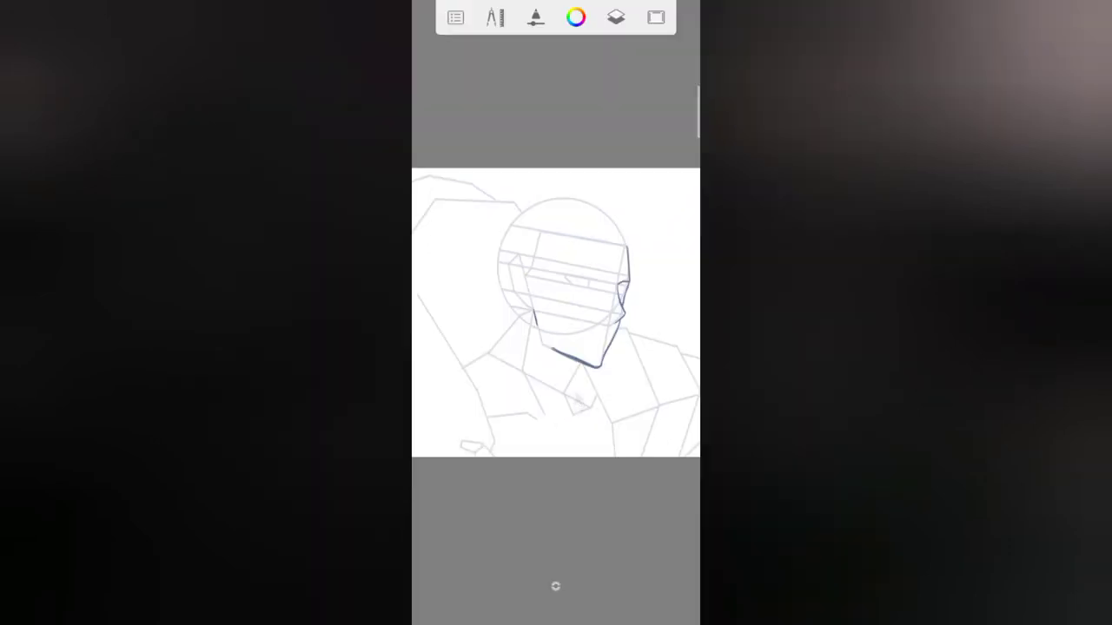
left_click_drag(556, 586, 626, 583)
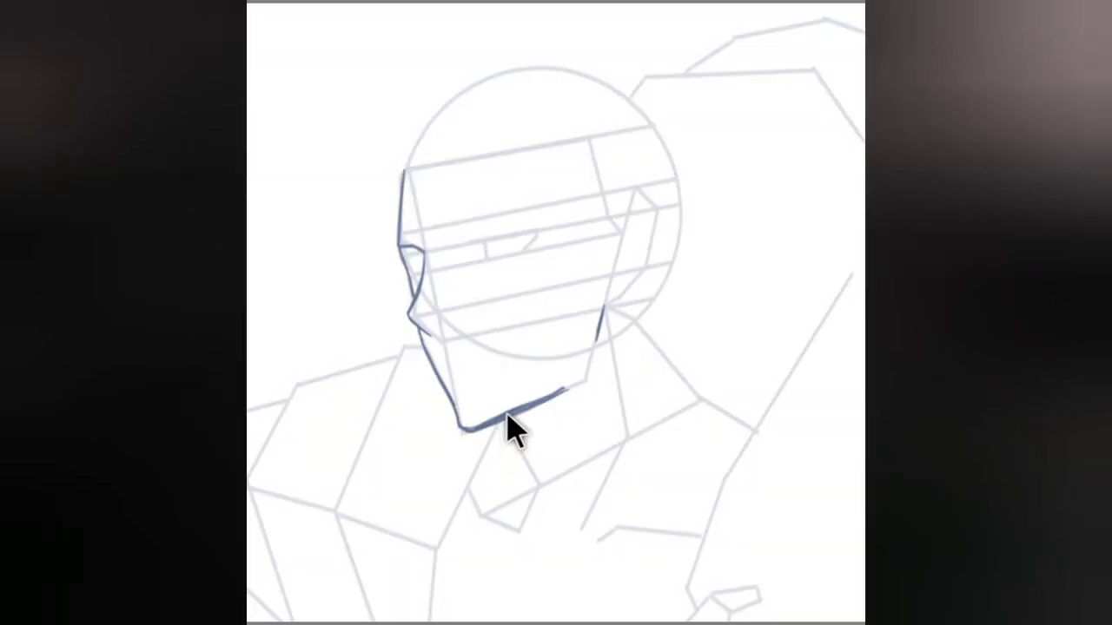
mouse_move(506, 415)
left_mouse_down()
mouse_move(533, 469)
mouse_move(520, 451)
mouse_move(524, 516)
left_mouse_up()
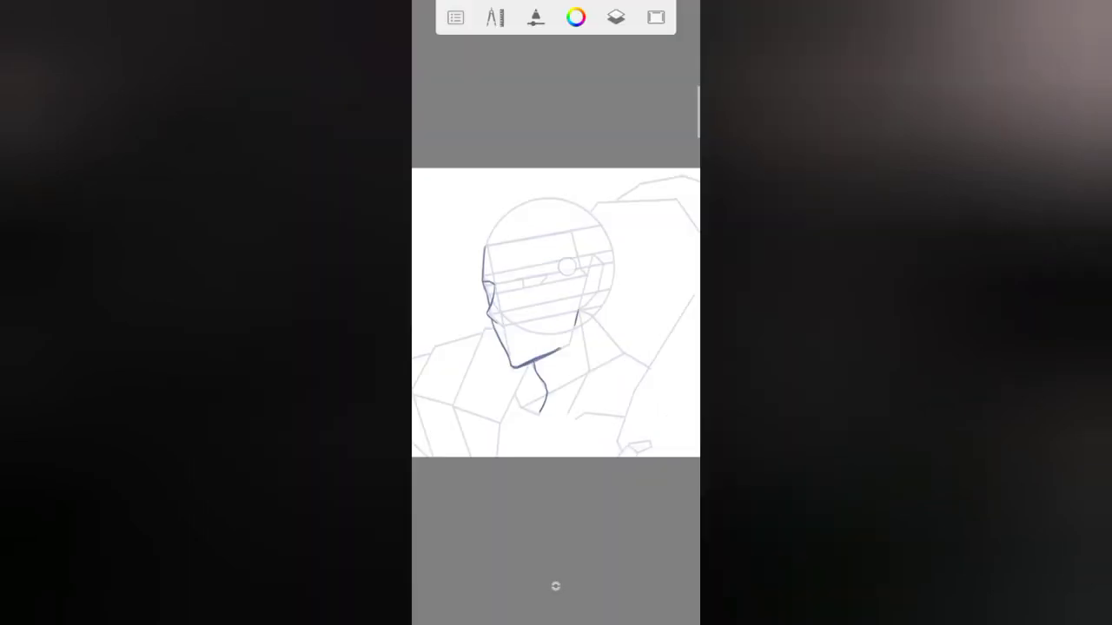
- Draw the near eye on the eye guidelines with a thick upper lid, curved lower lid, inner corner and iris
scroll(567, 266, "up", 5)
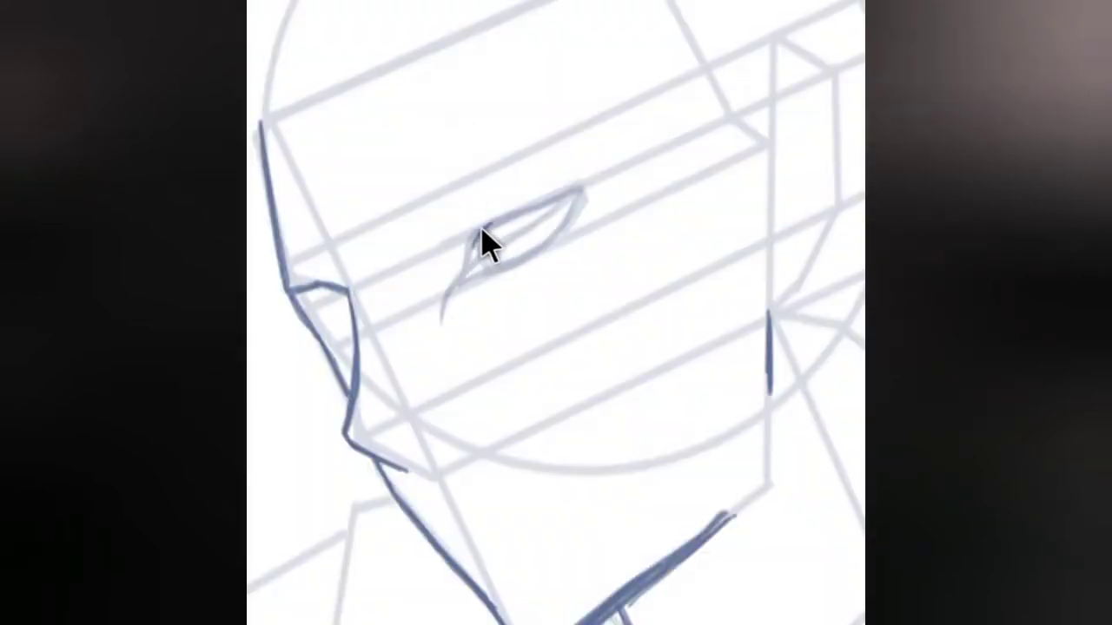
mouse_move(473, 245)
left_mouse_down()
mouse_move(490, 224)
mouse_move(475, 239)
mouse_move(581, 187)
left_mouse_up()
left_click_drag(506, 212, 573, 190)
mouse_move(482, 226)
left_mouse_down()
mouse_move(577, 192)
mouse_move(493, 217)
mouse_move(467, 235)
mouse_move(478, 231)
mouse_move(471, 247)
mouse_move(537, 211)
mouse_move(494, 224)
mouse_move(577, 190)
left_mouse_up()
mouse_move(575, 209)
left_mouse_down()
mouse_move(528, 249)
mouse_move(548, 246)
mouse_move(482, 270)
left_mouse_up()
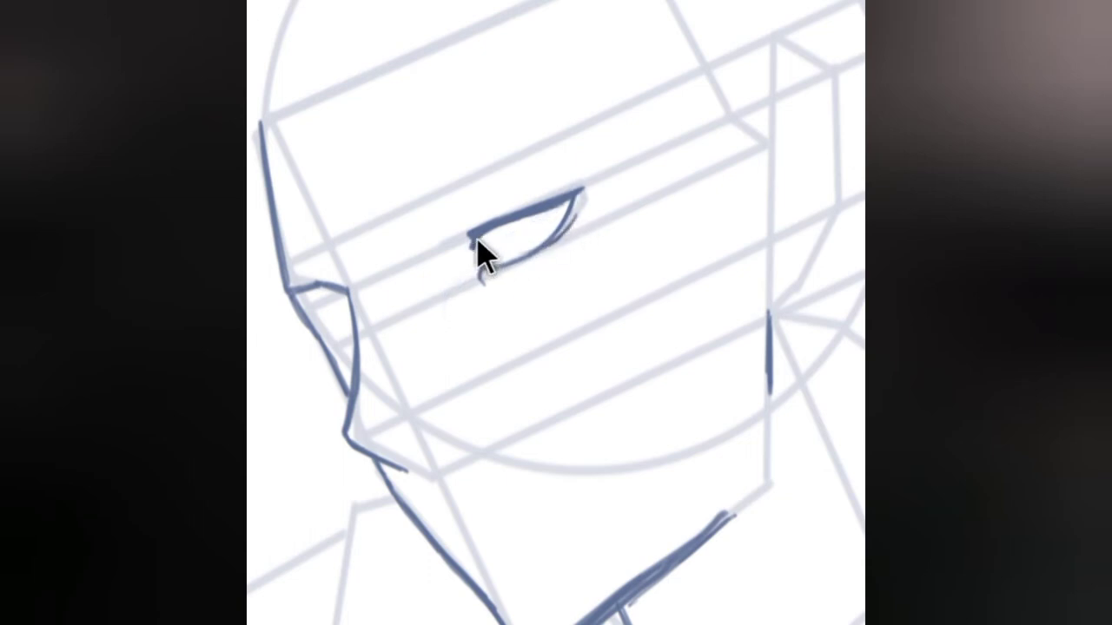
left_click_drag(480, 243, 490, 265)
left_click_drag(520, 222, 520, 254)
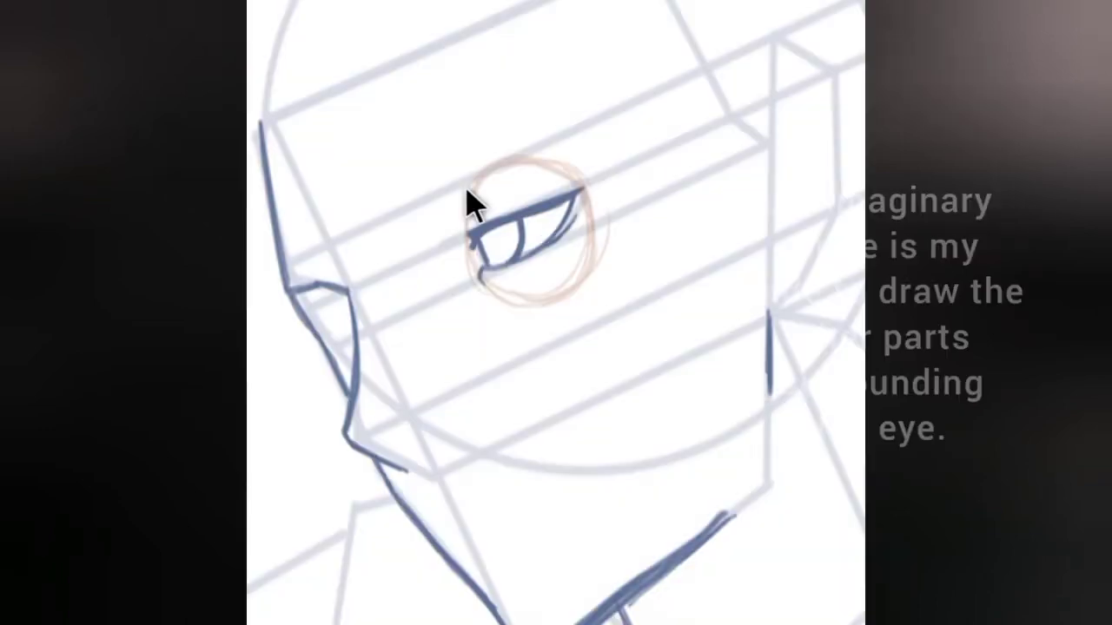
- Draw the upper eyelid crease and a thin arched eyebrow outline above the near eye
mouse_move(467, 201)
left_mouse_down()
mouse_move(472, 178)
mouse_move(529, 172)
left_mouse_up()
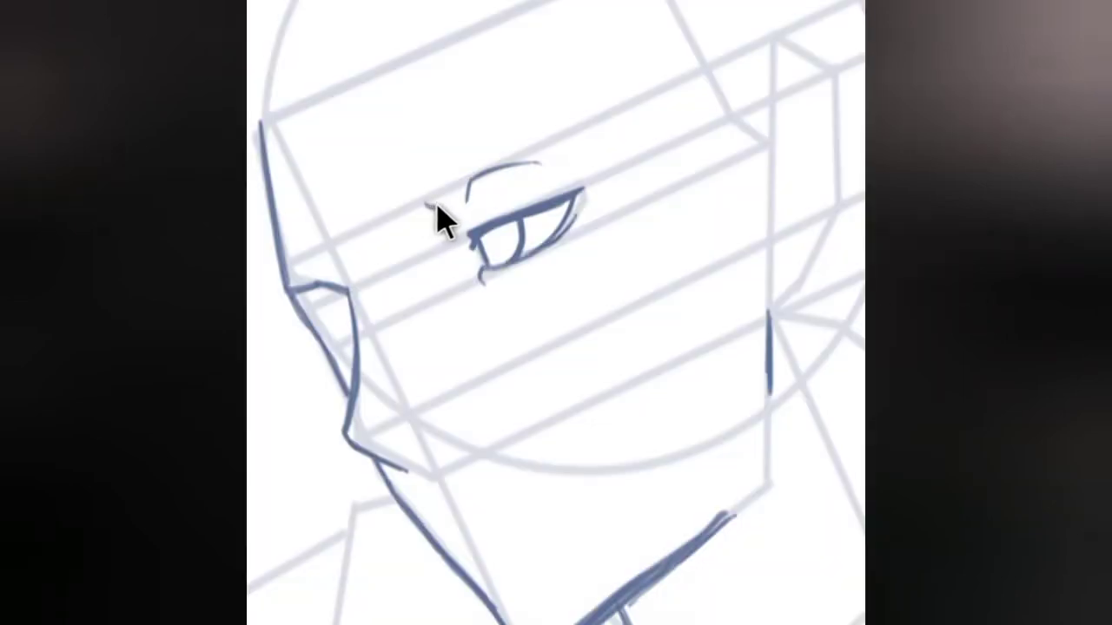
mouse_move(434, 207)
left_mouse_down()
mouse_move(506, 159)
mouse_move(487, 166)
mouse_move(590, 128)
left_mouse_up()
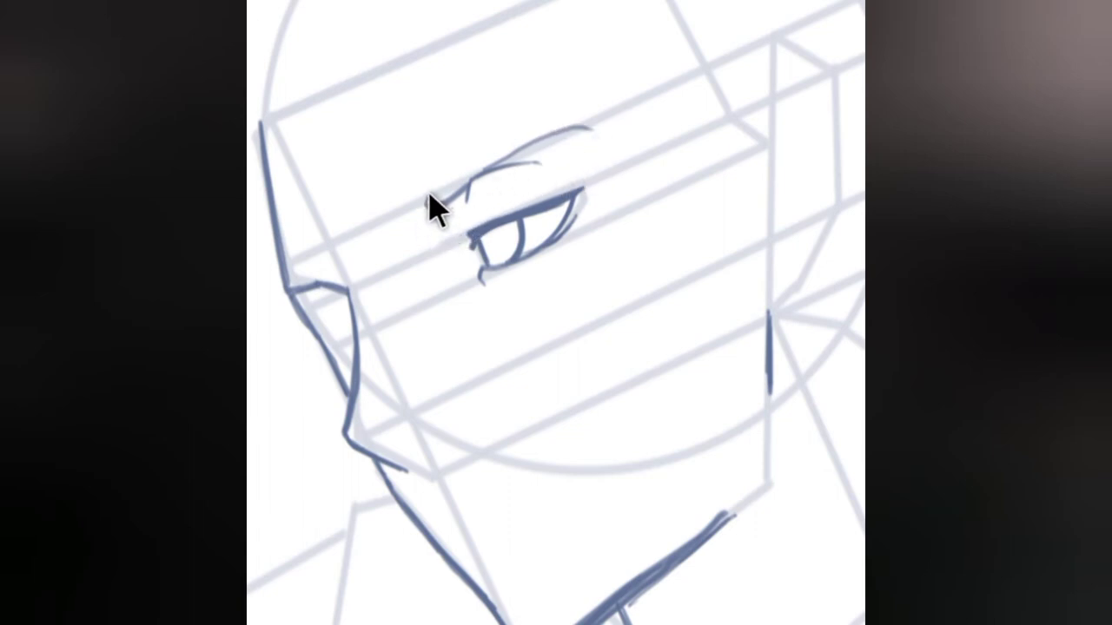
mouse_move(427, 195)
left_mouse_down()
mouse_move(556, 128)
mouse_move(589, 128)
left_mouse_up()
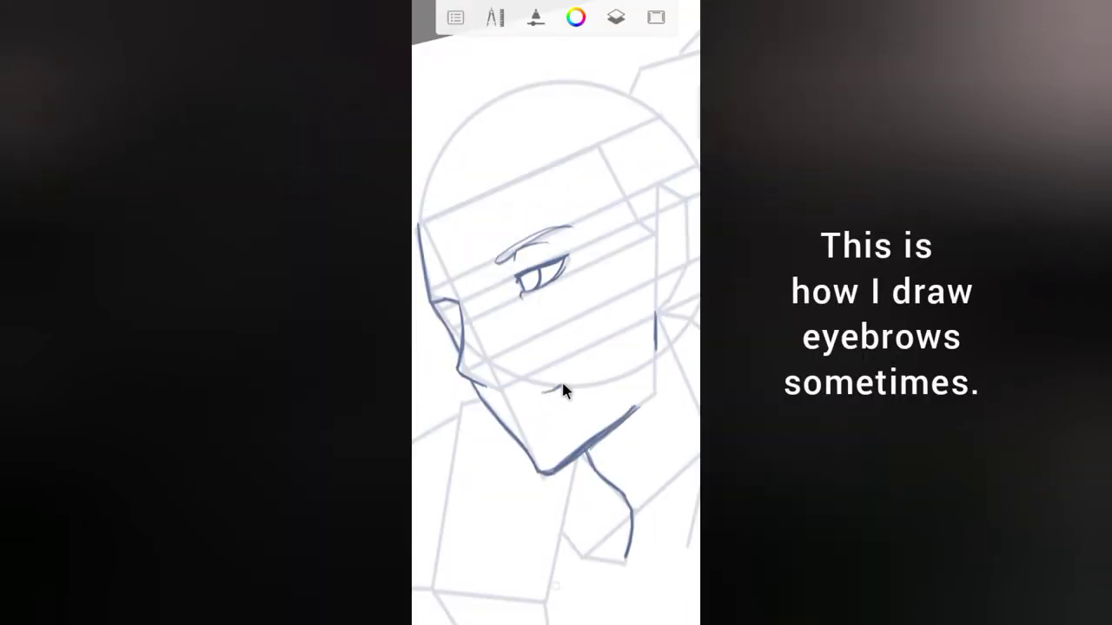
left_click_drag(561, 384, 606, 361)
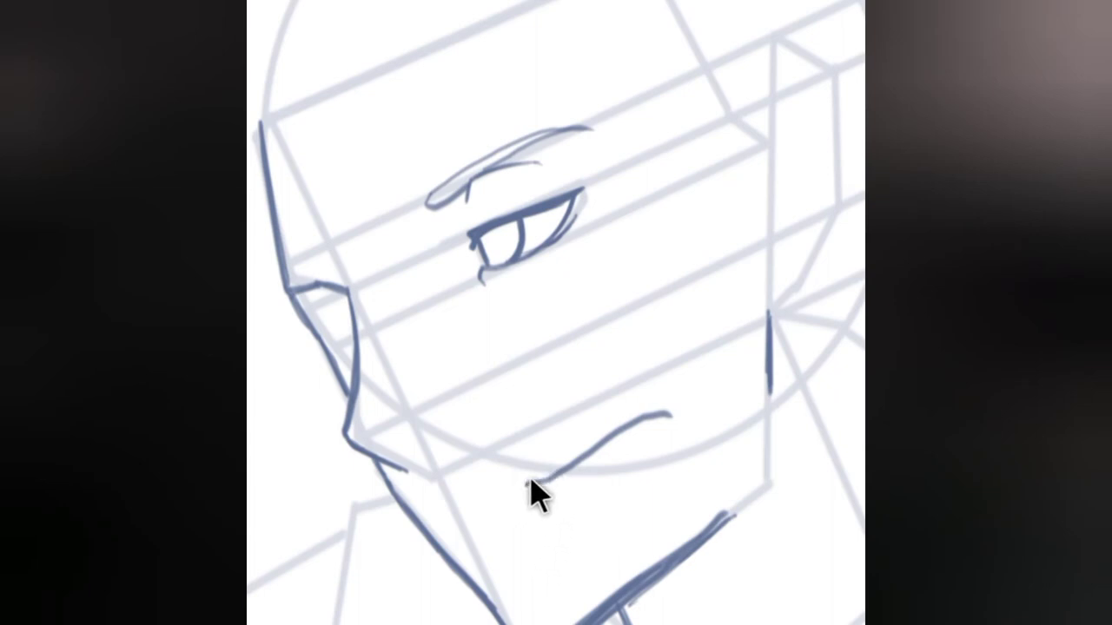
mouse_move(528, 478)
left_mouse_down()
mouse_move(573, 446)
mouse_move(650, 422)
left_mouse_up()
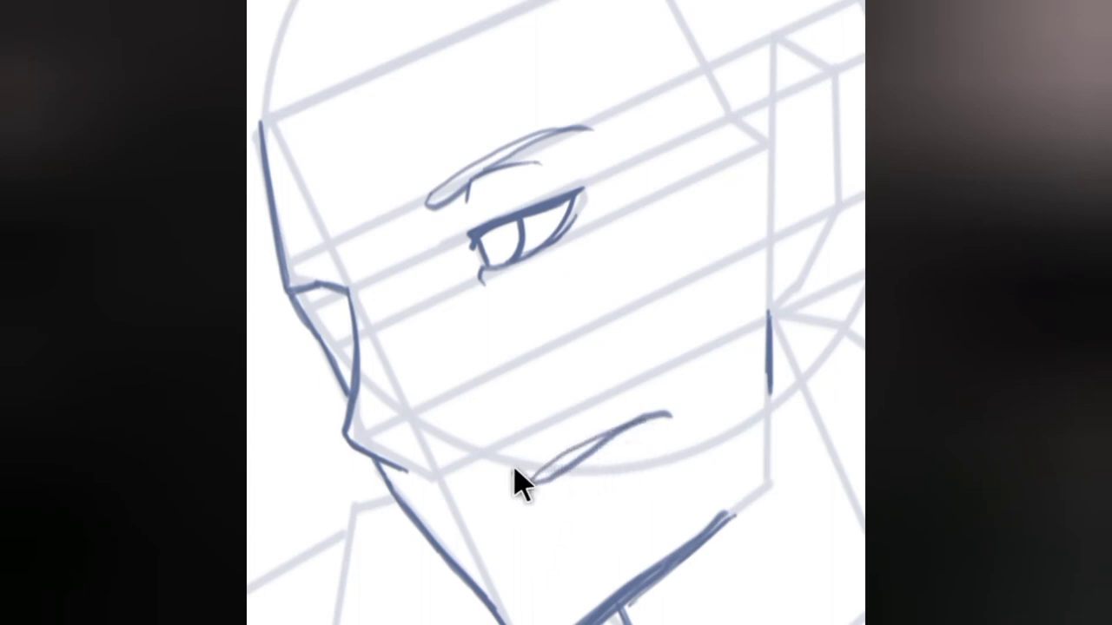
mouse_move(514, 469)
left_mouse_down()
mouse_move(561, 426)
mouse_move(566, 442)
left_mouse_up()
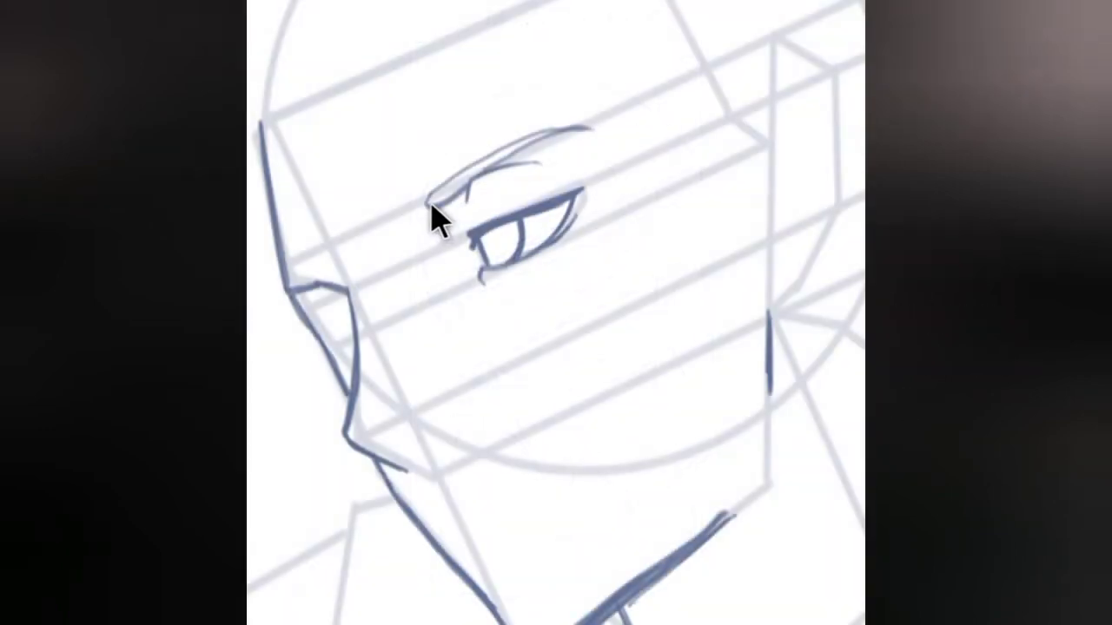
- Extend the inner end of the eyebrow and strengthen the near eye's inner corner and lower lid
left_click_drag(414, 201, 452, 198)
left_click_drag(472, 239, 467, 253)
left_click_drag(572, 193, 519, 258)
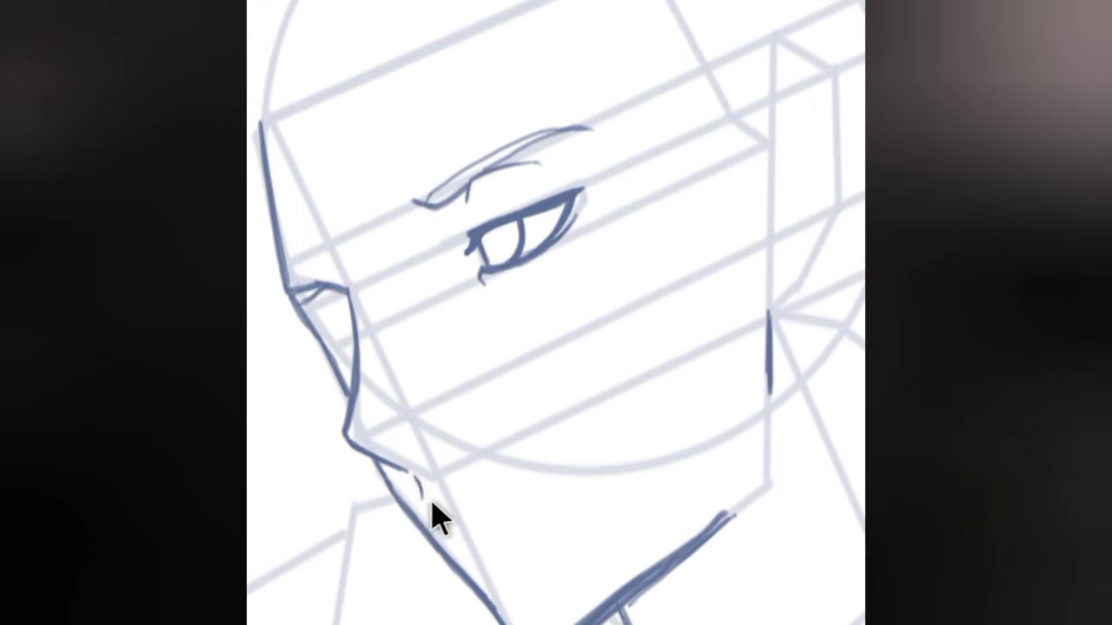
- Sketch the lips with short strokes below the nose, a curved mouth line and a mark under the lower lip
mouse_move(432, 501)
left_mouse_down()
mouse_move(451, 522)
mouse_move(435, 514)
mouse_move(462, 522)
mouse_move(443, 514)
mouse_move(545, 492)
left_mouse_up()
left_click_drag(484, 508, 548, 491)
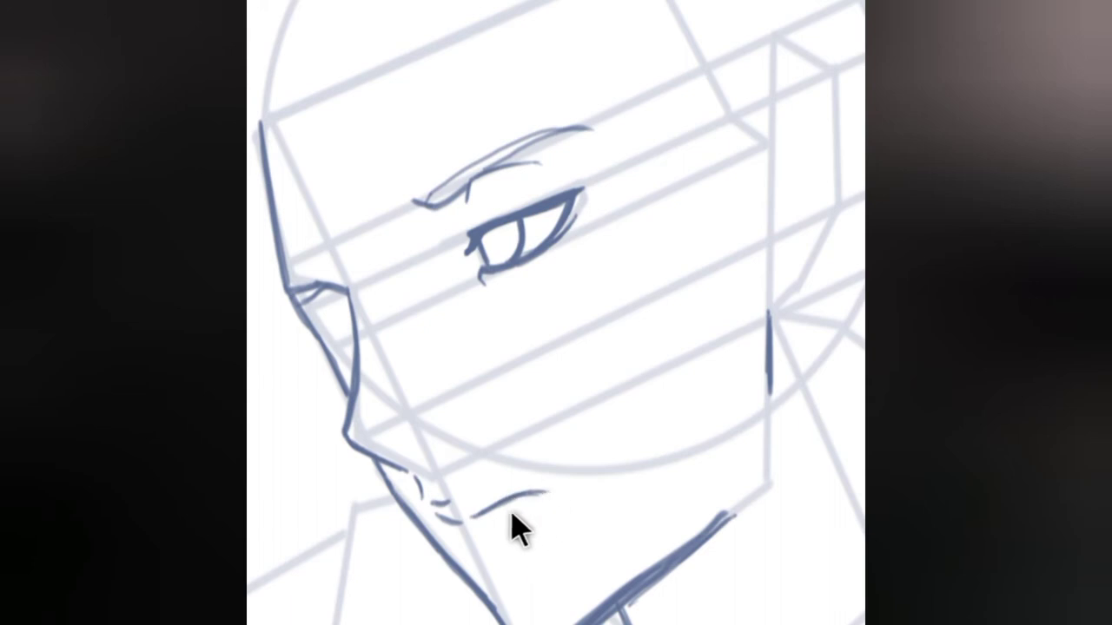
mouse_move(464, 521)
left_mouse_down()
mouse_move(483, 553)
mouse_move(509, 538)
left_mouse_up()
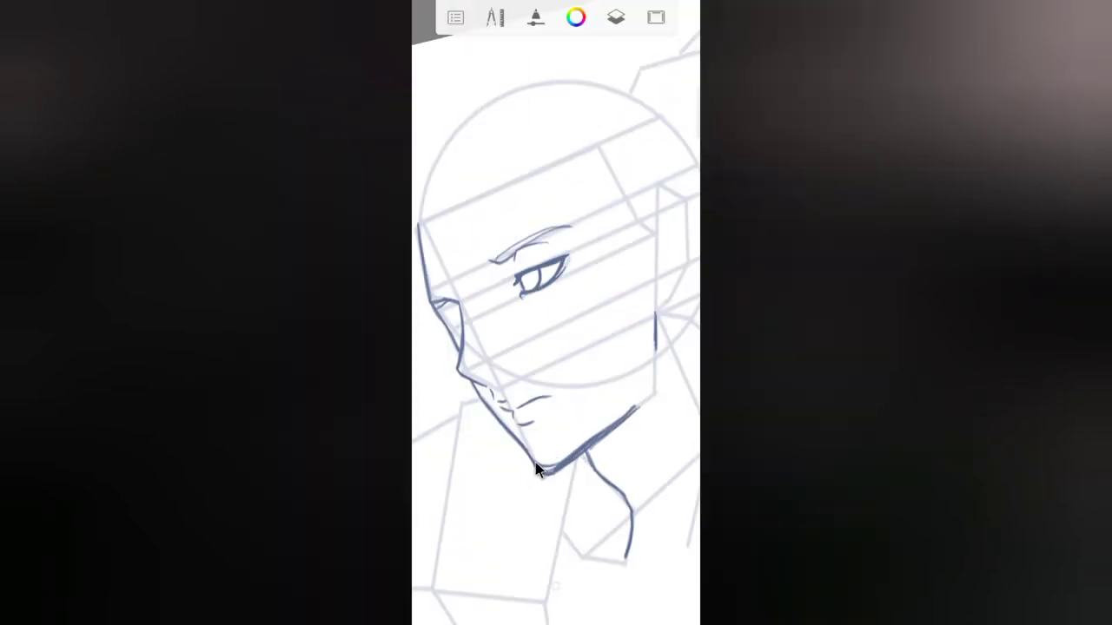
- Clean up the thick, rough jaw line near the chin with a Legacy eraser, then switch back to the Legacy Pencil
left_click(536, 19)
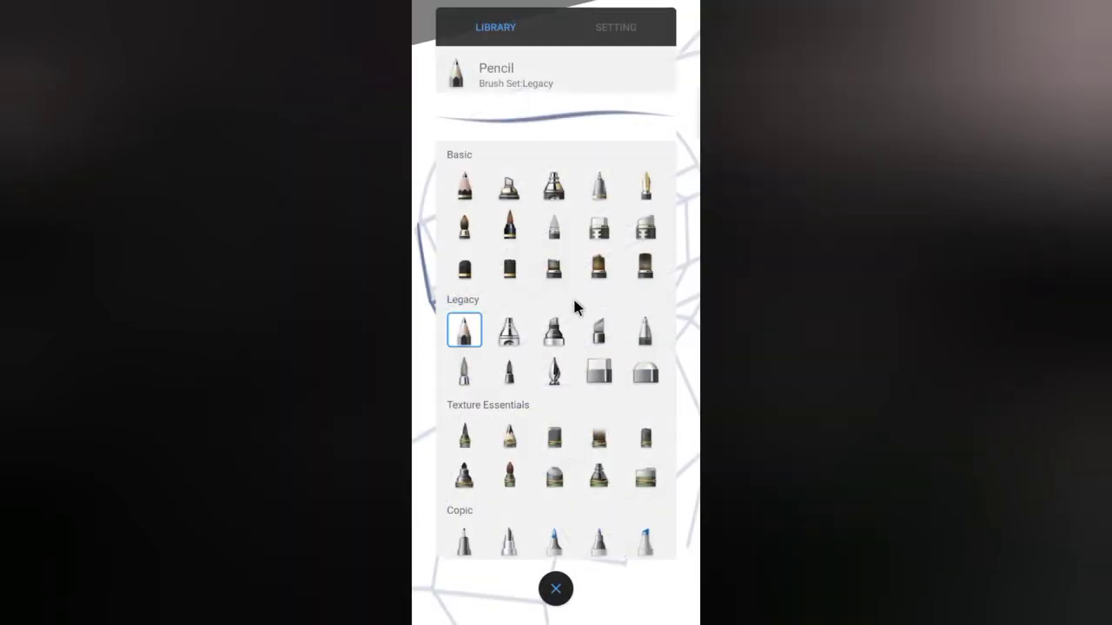
left_click(596, 375)
left_click(552, 593)
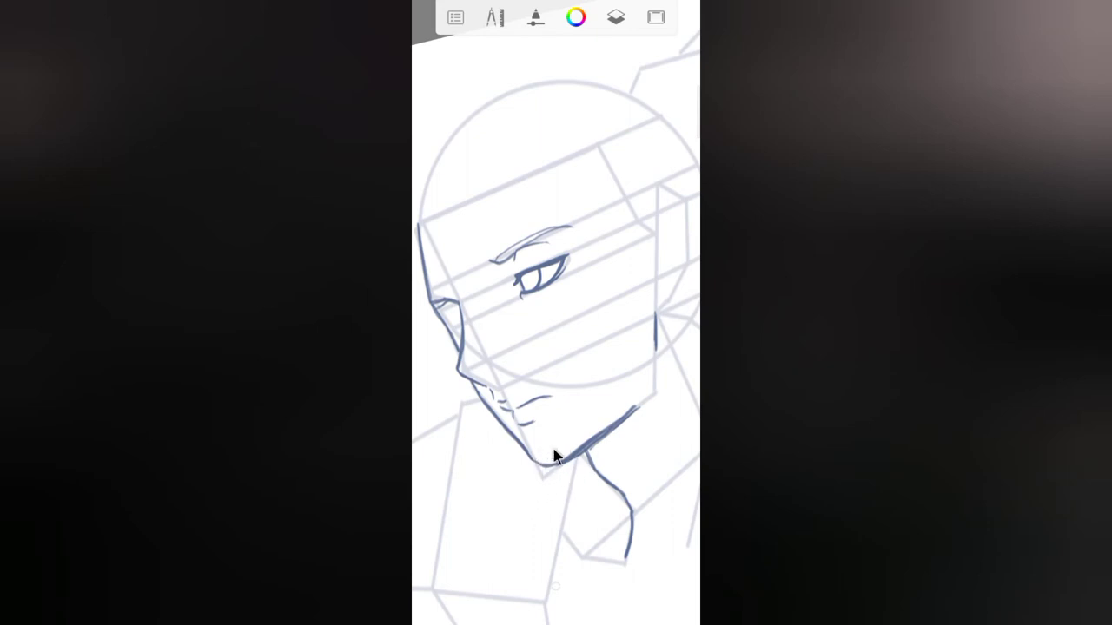
left_click_drag(566, 445, 602, 424)
left_click(533, 31)
left_click(469, 335)
left_click(555, 591)
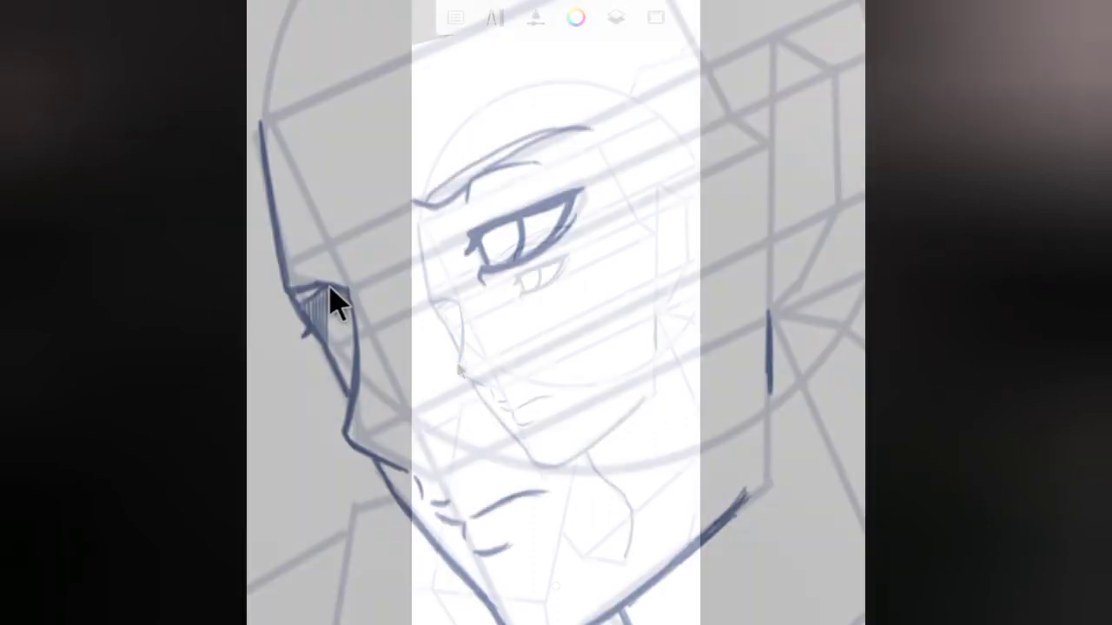
- Shade the enclosed area on the far edge of the face, below the forehead contour, with close parallel hatching
mouse_move(331, 295)
left_mouse_down()
mouse_move(331, 346)
mouse_move(340, 296)
mouse_move(342, 387)
mouse_move(344, 292)
mouse_move(351, 348)
left_mouse_up()
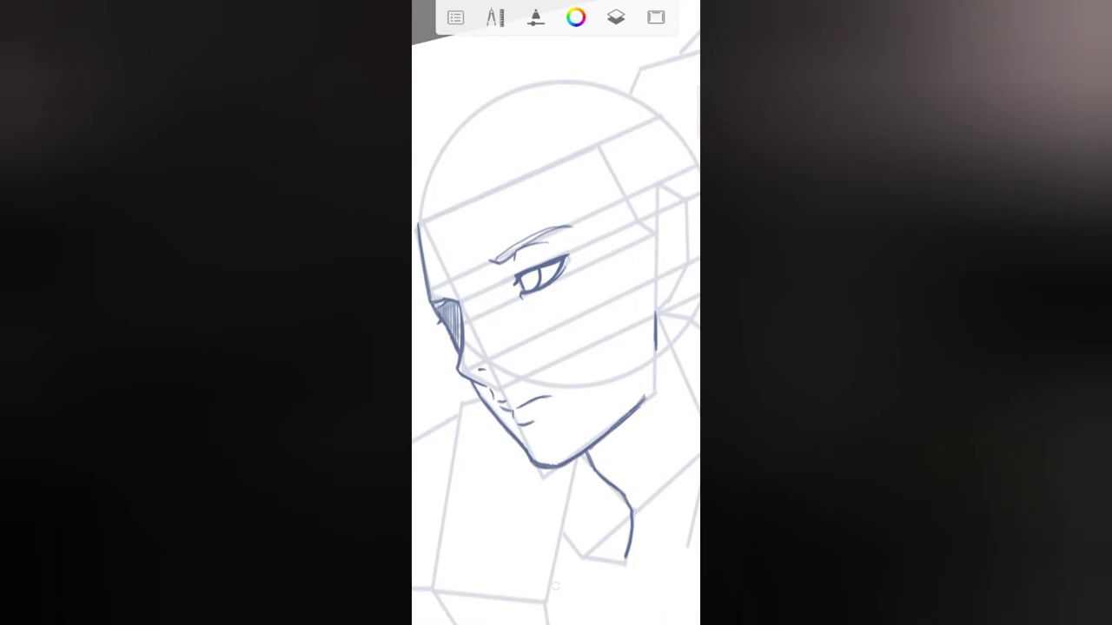
left_click(555, 586)
left_click(680, 20)
left_click(555, 586)
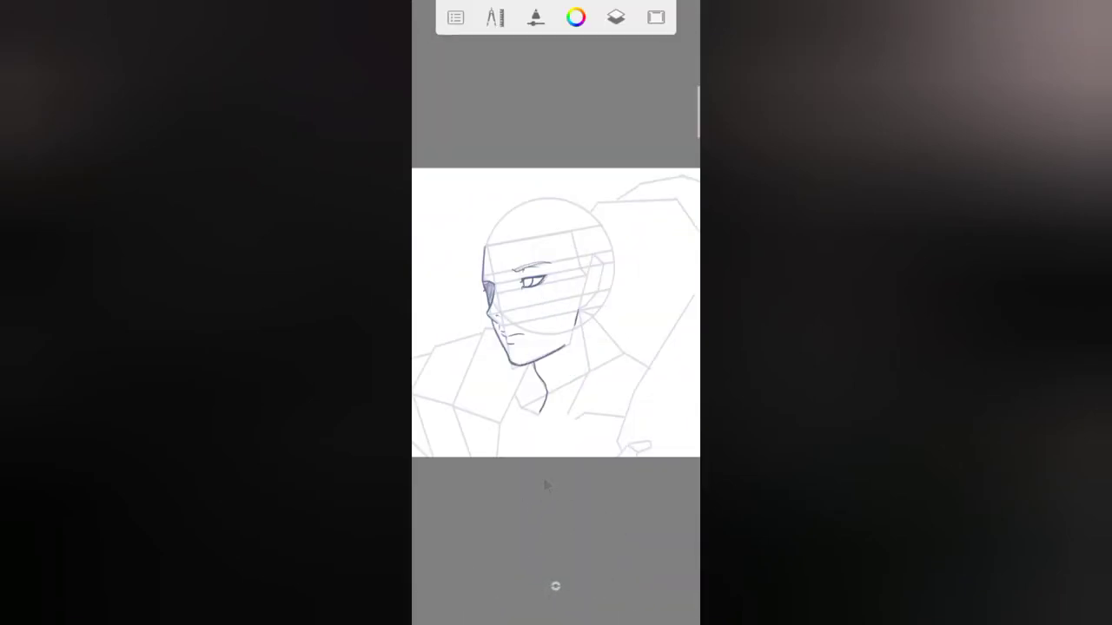
- Draw the outer outline of the near ear within its construction shape, joining it to the jaw line
scroll(556, 313, "up", 5)
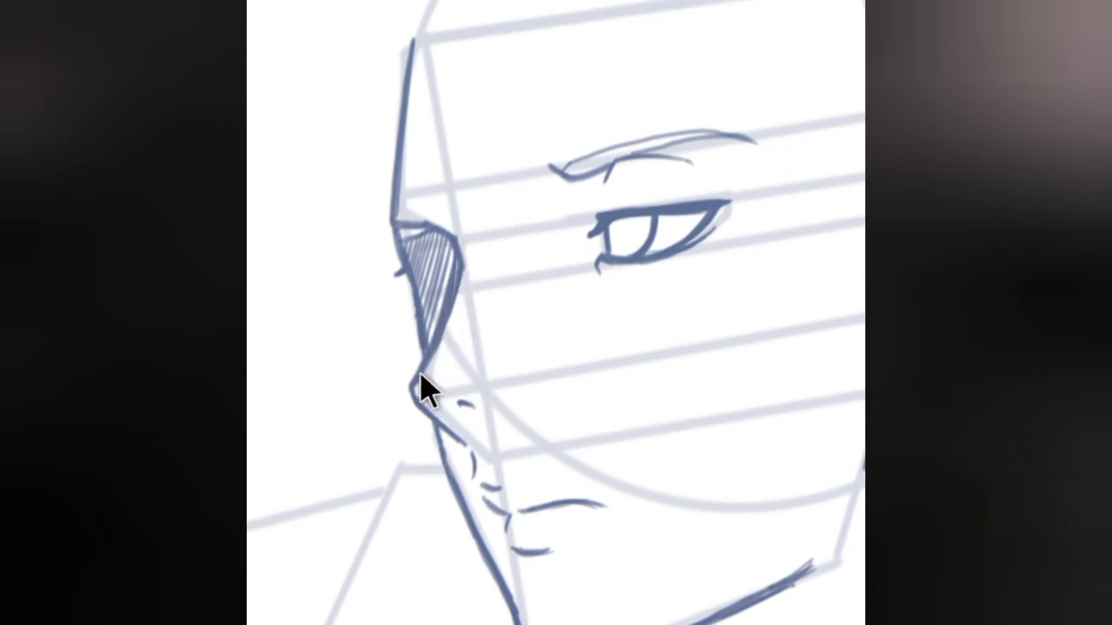
scroll(556, 348, "down", 4)
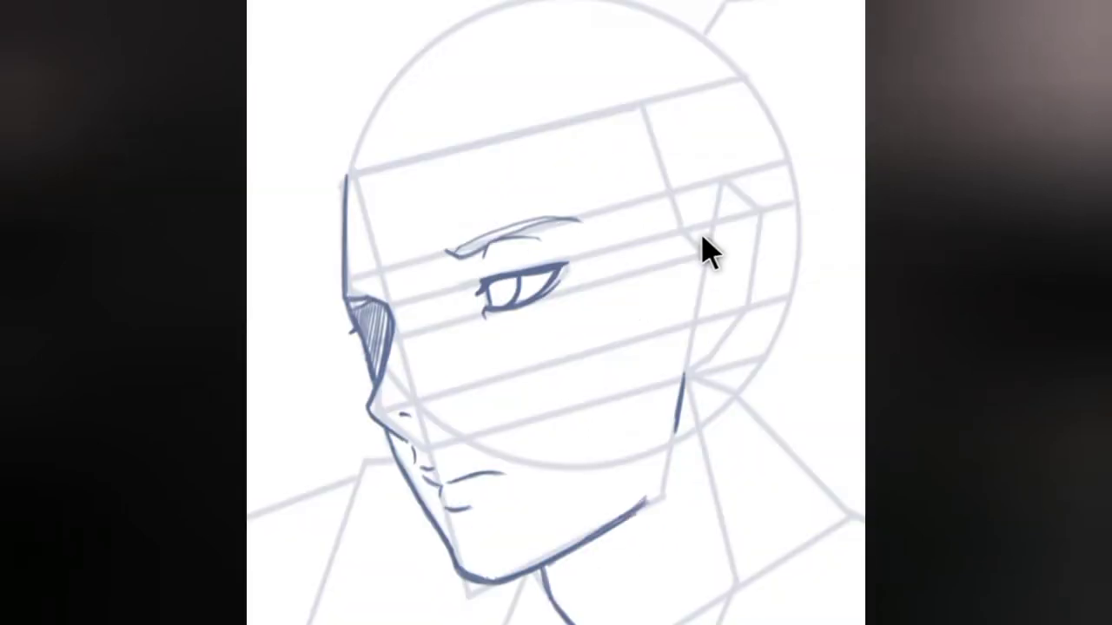
left_click_drag(710, 228, 704, 262)
mouse_move(714, 238)
left_mouse_down()
mouse_move(727, 196)
mouse_move(712, 224)
mouse_move(731, 197)
mouse_move(742, 209)
mouse_move(737, 193)
mouse_move(754, 275)
mouse_move(747, 295)
mouse_move(754, 258)
mouse_move(700, 373)
left_mouse_up()
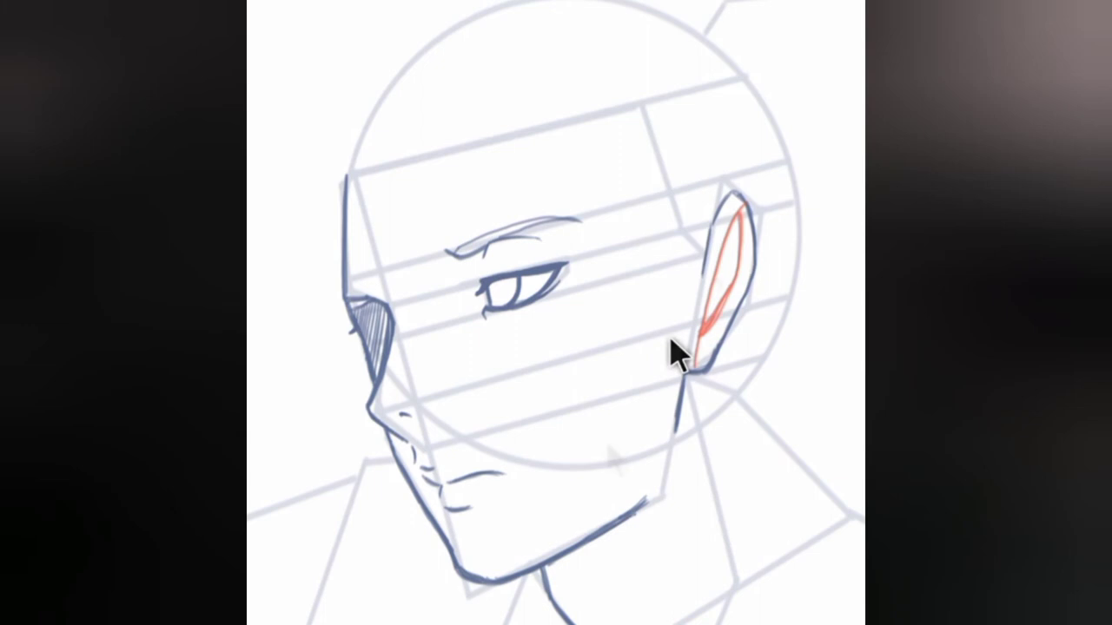
- Draw the inner folds of the near ear, with a notched front edge and a curved back edge meeting near the lobe
left_click_drag(714, 276, 707, 309)
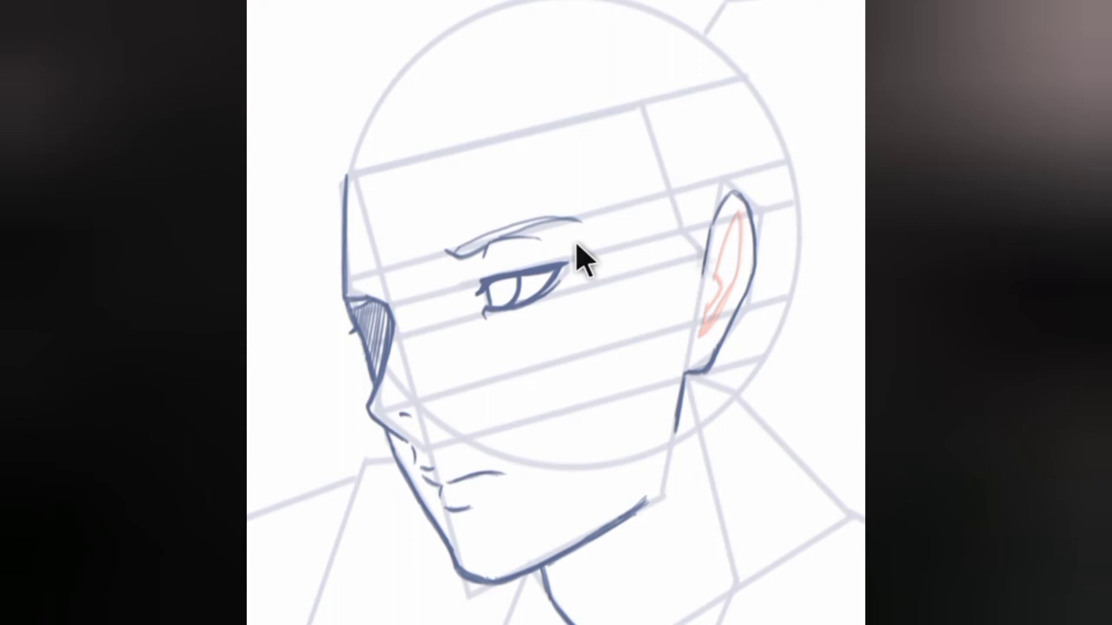
left_click_drag(739, 227, 702, 327)
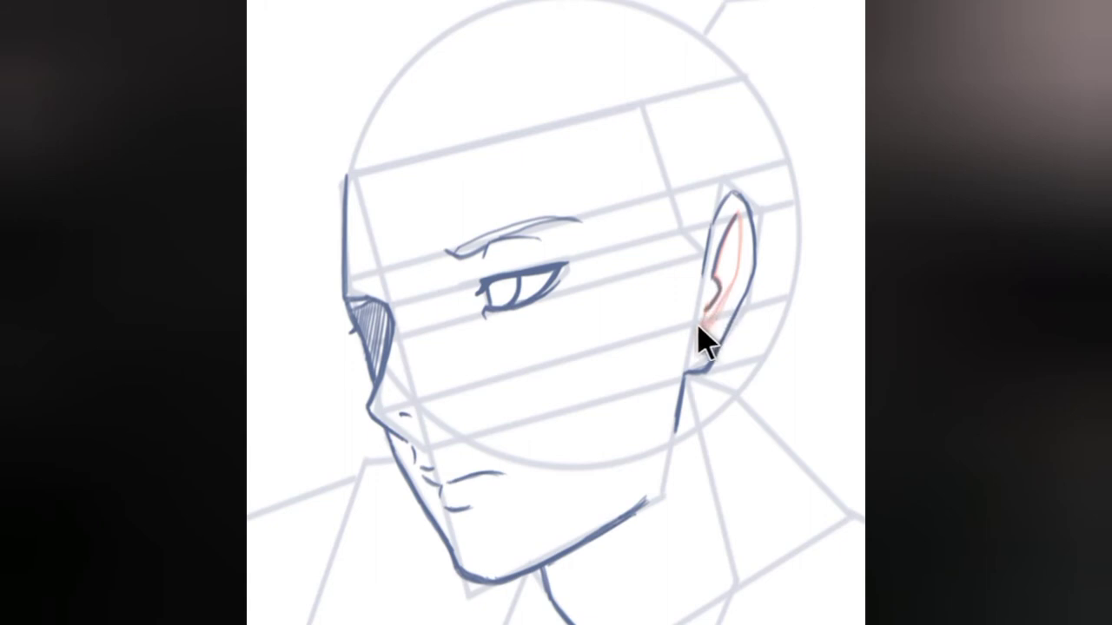
mouse_move(739, 235)
left_mouse_down()
mouse_move(732, 293)
mouse_move(698, 335)
left_mouse_up()
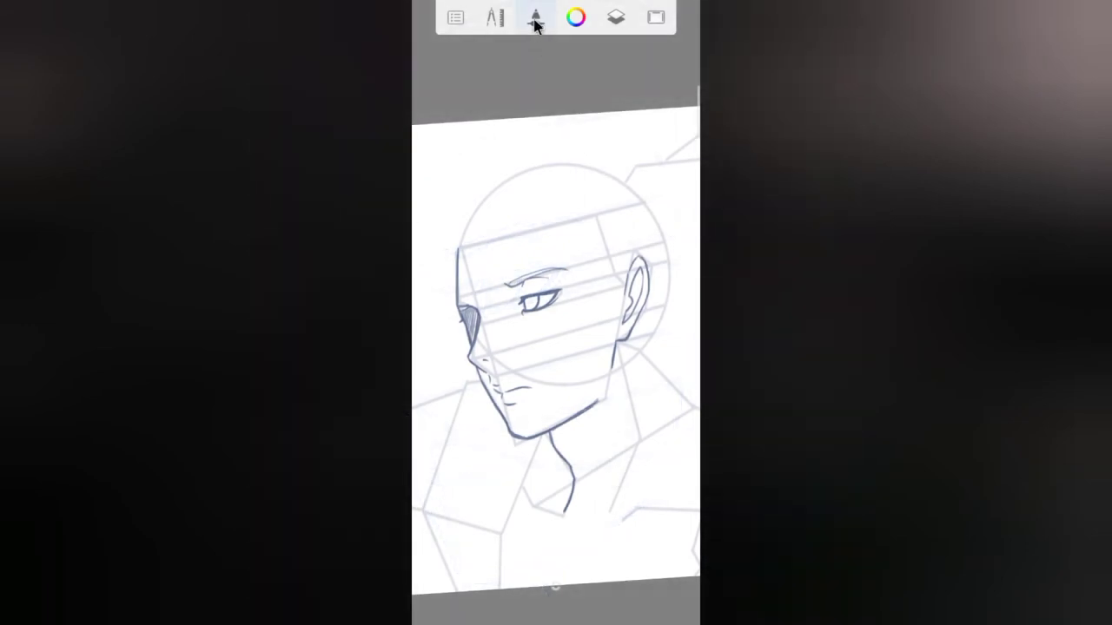
- Clean up the lines at the near ear with the Legacy Hard Eraser set to size 19.5
left_click(536, 21)
left_click(590, 375)
left_click(556, 589)
left_click(556, 589)
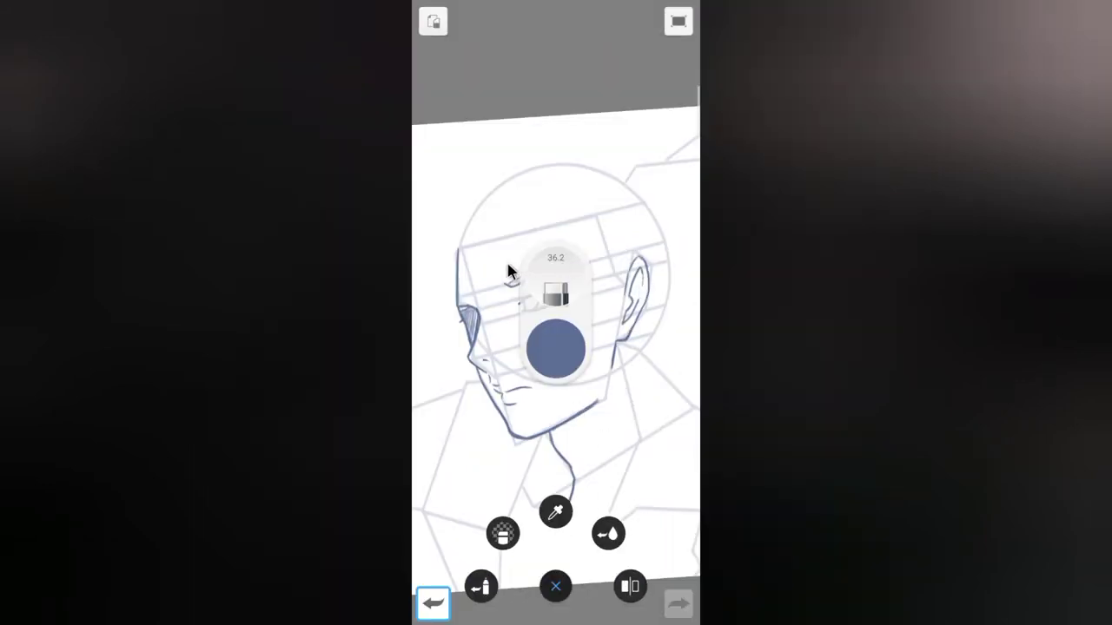
mouse_move(553, 284)
left_mouse_down()
mouse_move(516, 283)
mouse_move(536, 282)
left_mouse_up()
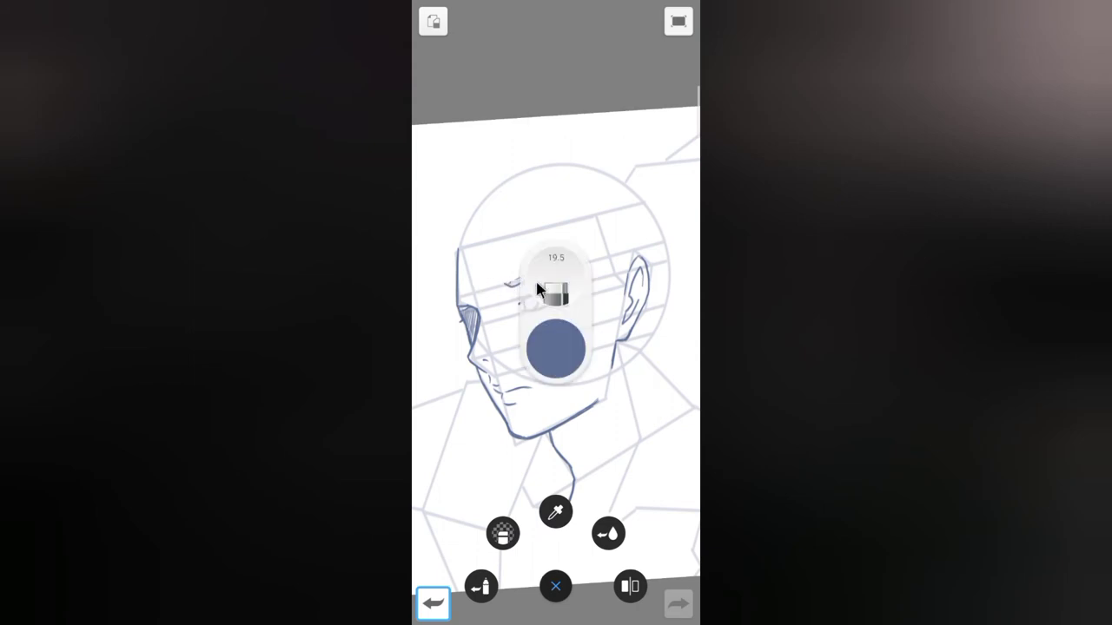
left_click(640, 278)
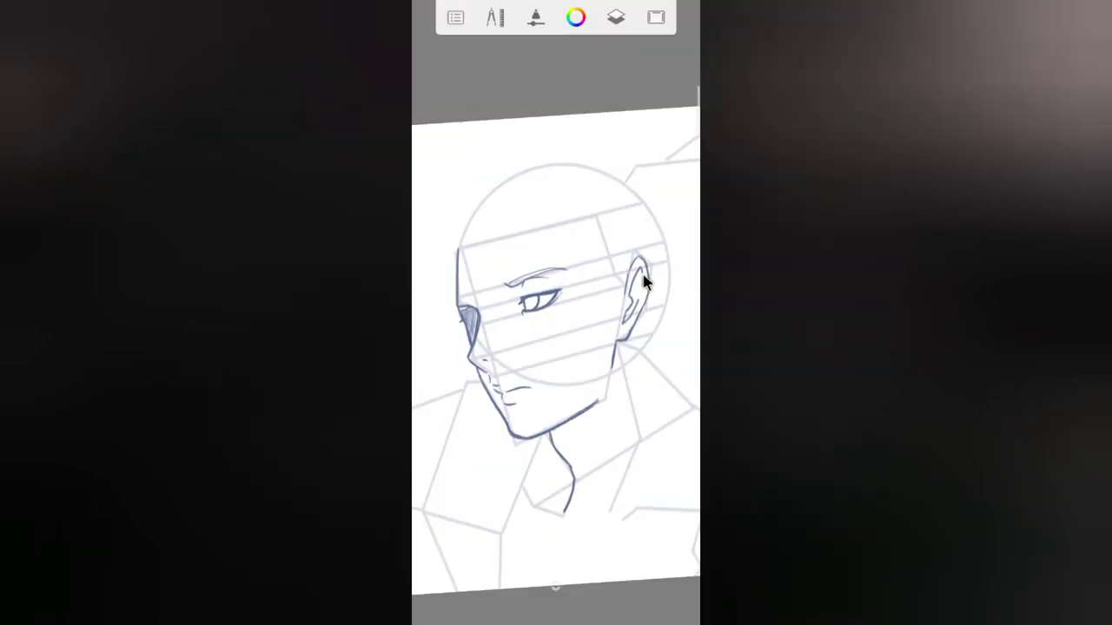
- Switch back to the Legacy Pencil, add the remaining inner folds of the near ear and hatch its lower hollow
left_click(536, 17)
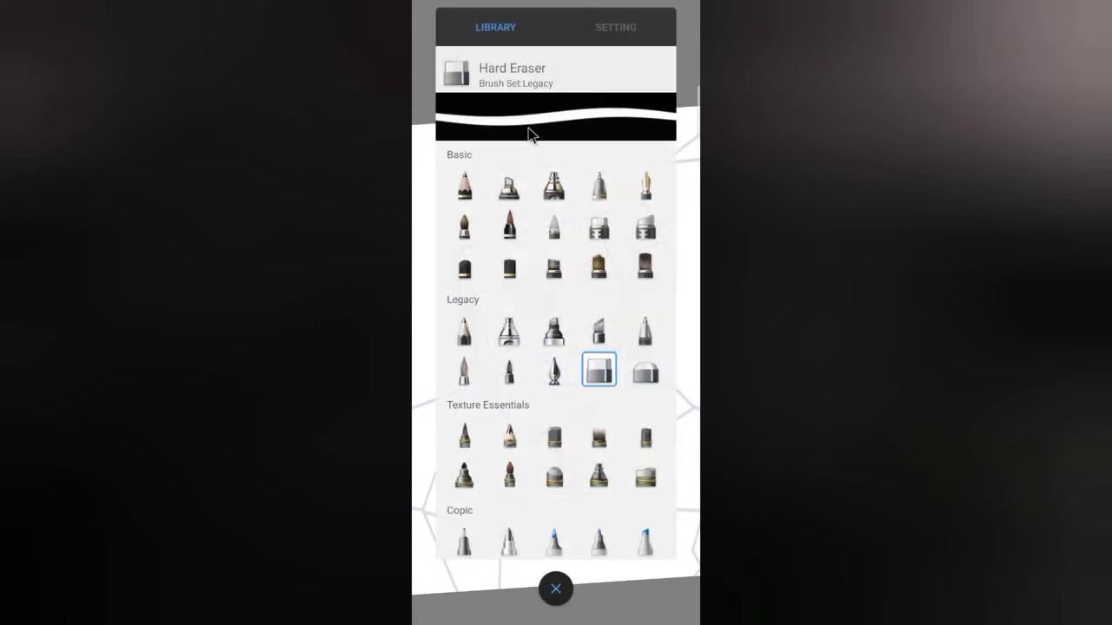
left_click(466, 332)
left_click(557, 582)
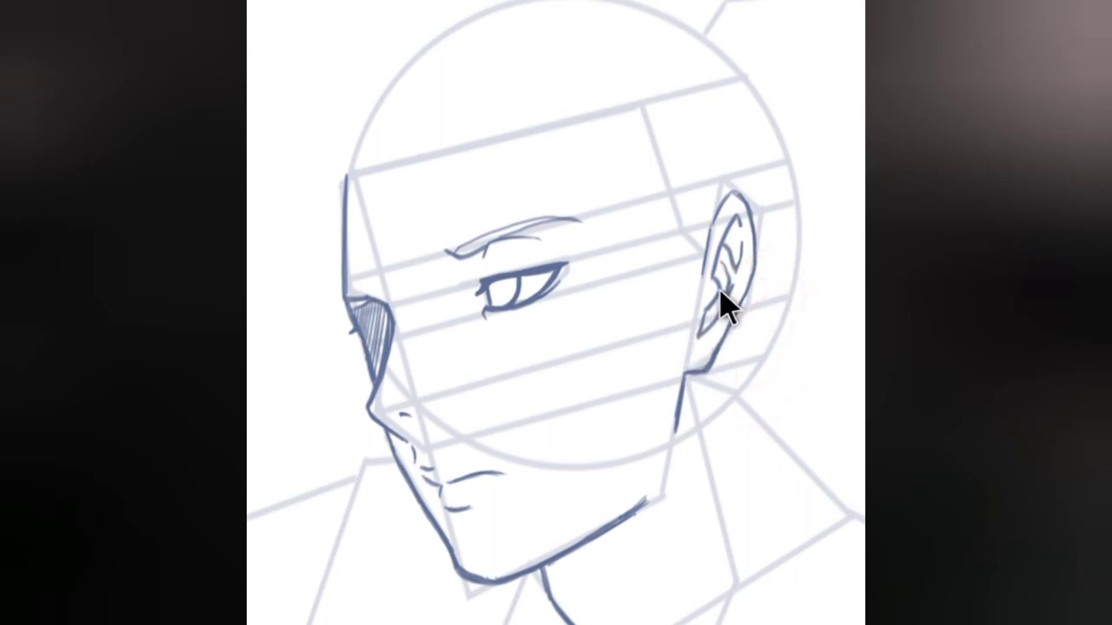
mouse_move(702, 318)
left_mouse_down()
mouse_move(707, 308)
mouse_move(713, 320)
left_mouse_up()
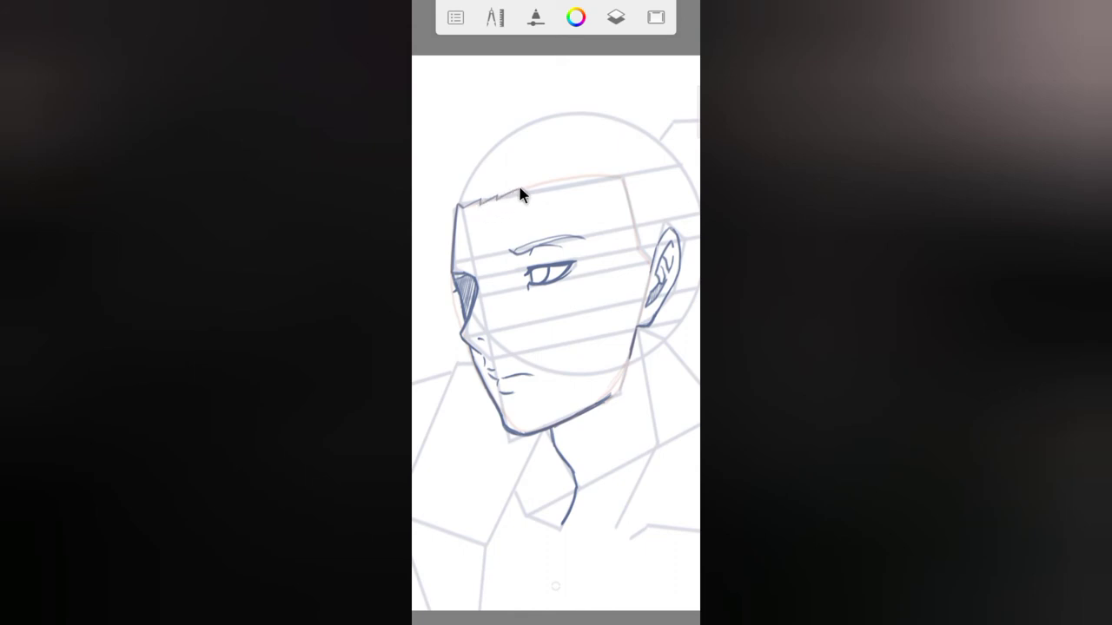
- Draw a zigzag hairline along the forehead guide, down the temple and into the front of the near ear
left_click_drag(518, 192, 537, 185)
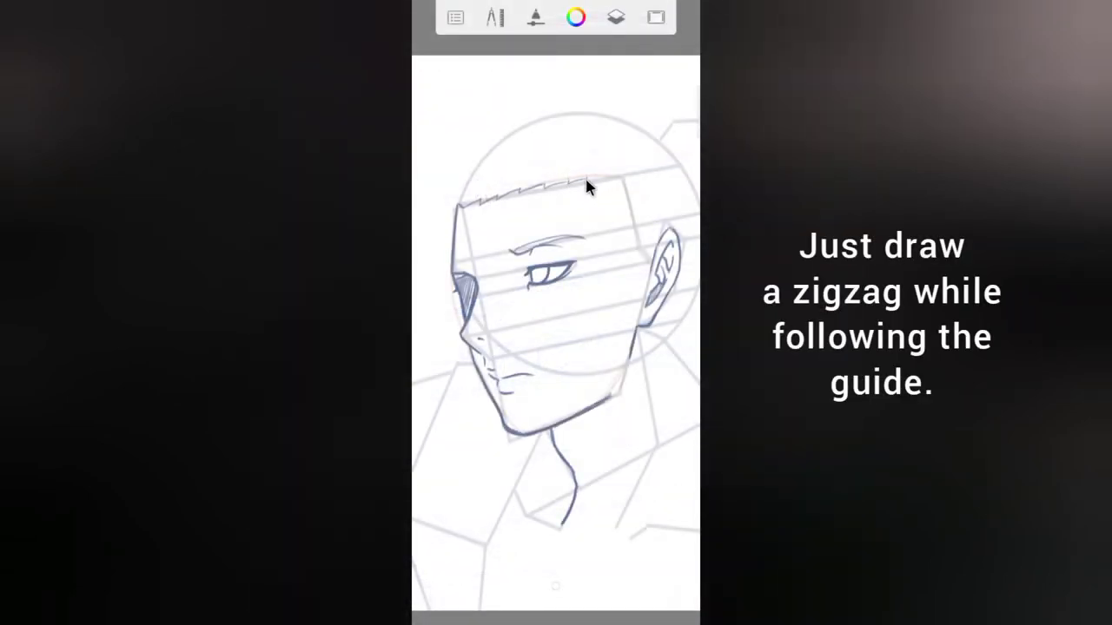
left_click_drag(585, 180, 615, 175)
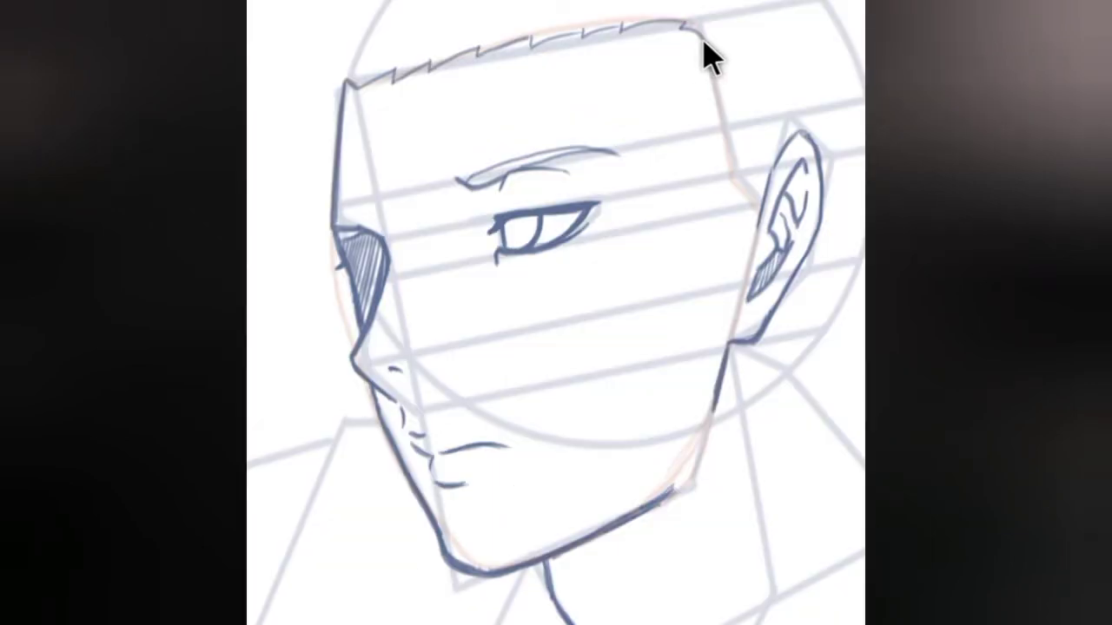
left_click_drag(704, 93, 735, 199)
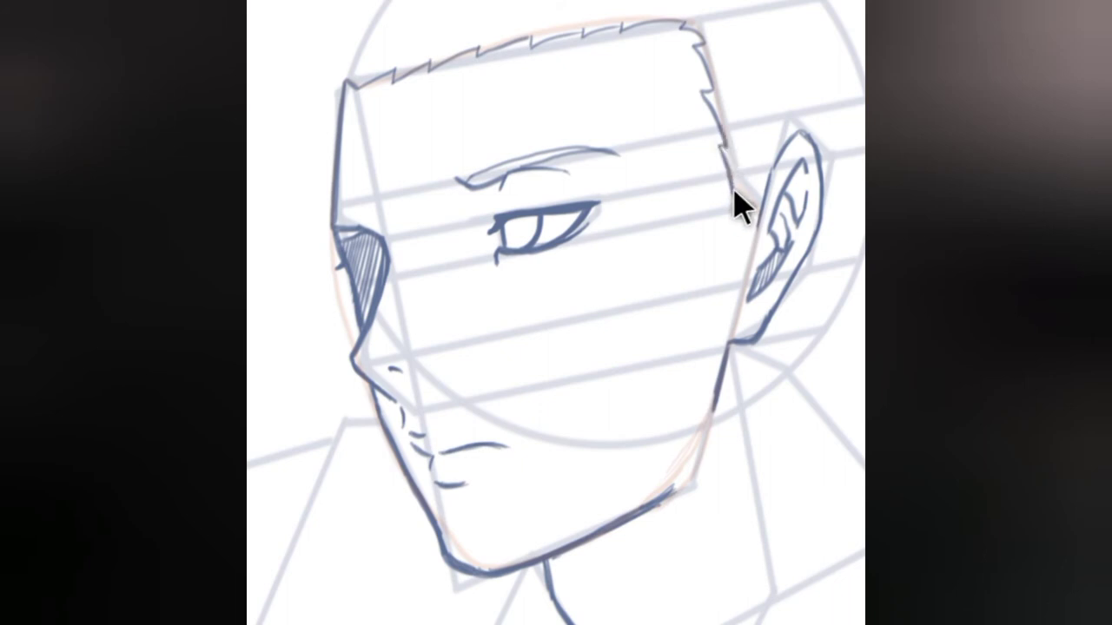
left_click_drag(721, 153, 750, 226)
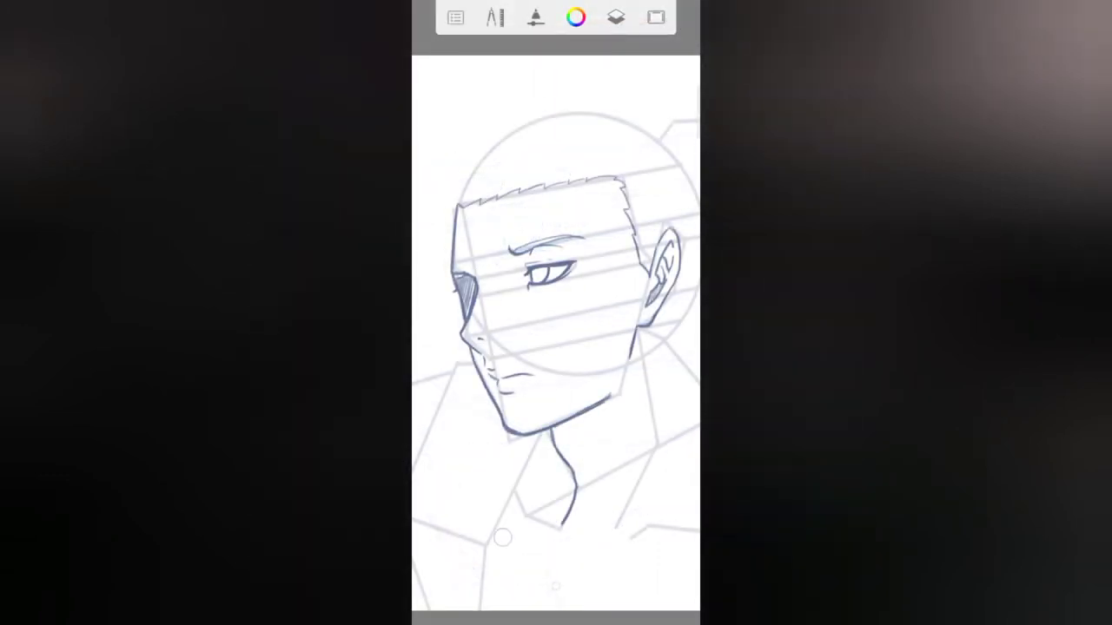
- Outline the slicked-back hair over the top of the head and down the back to the nape
scroll(556, 348, "down", 2)
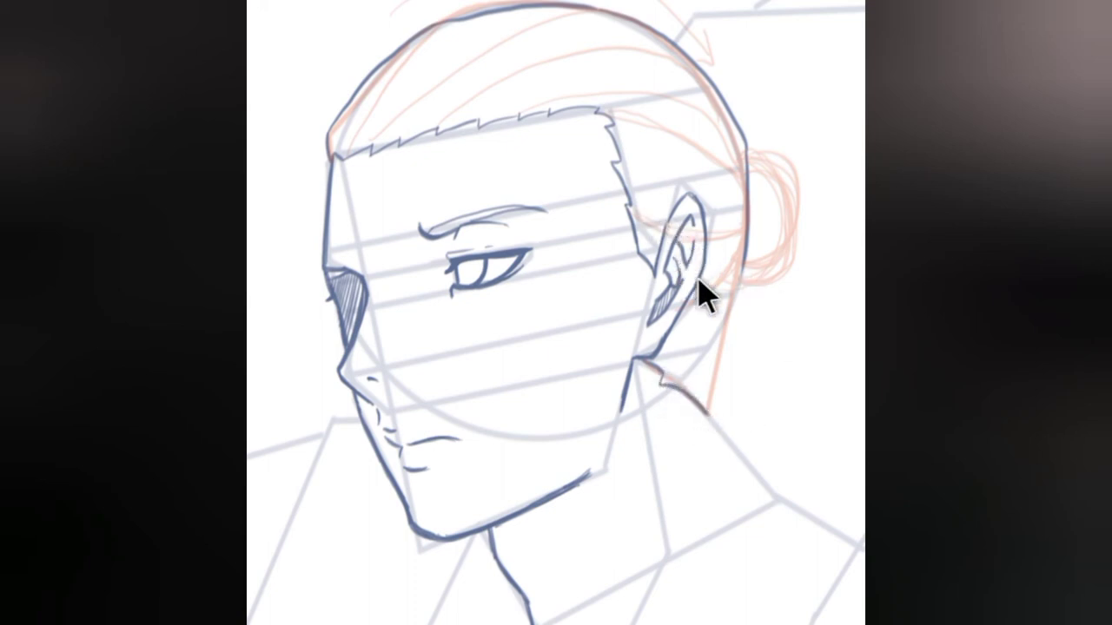
left_click_drag(743, 291, 712, 407)
mouse_move(761, 165)
left_mouse_down()
mouse_move(795, 126)
mouse_move(771, 75)
mouse_move(807, 101)
mouse_move(808, 131)
mouse_move(785, 179)
left_mouse_up()
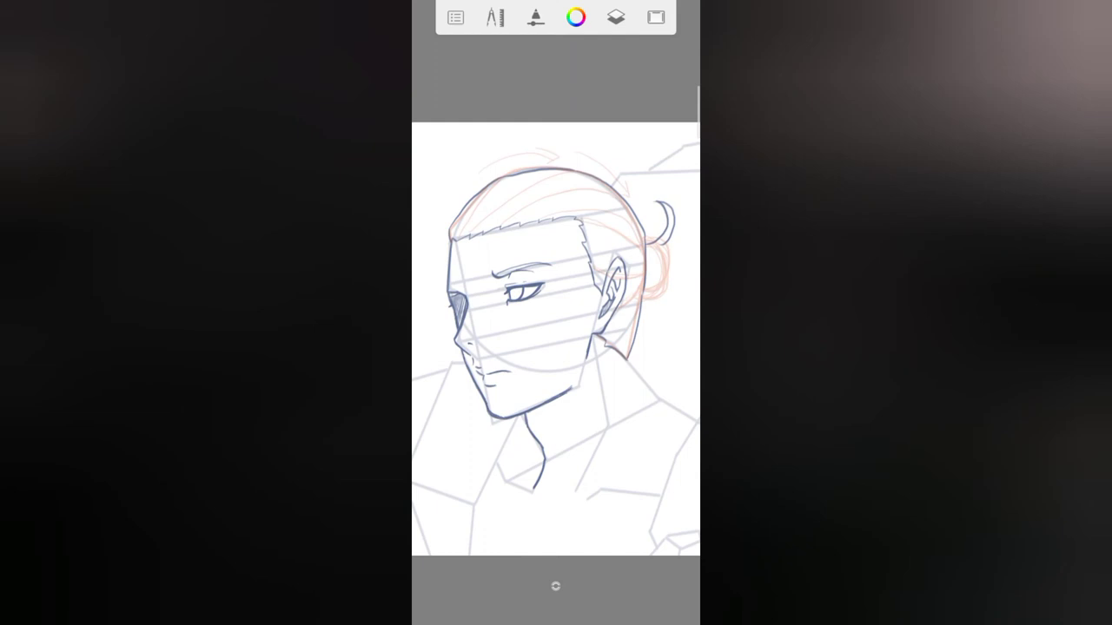
scroll(589, 281, "down", 2)
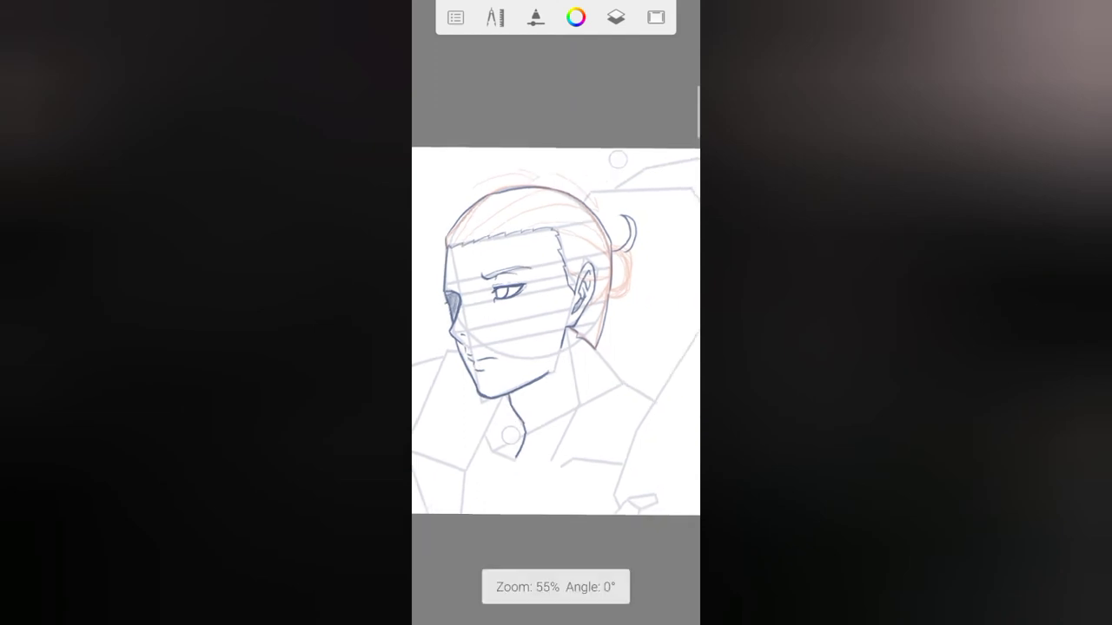
left_click(556, 586)
left_click(434, 603)
left_click(434, 603)
left_click(555, 586)
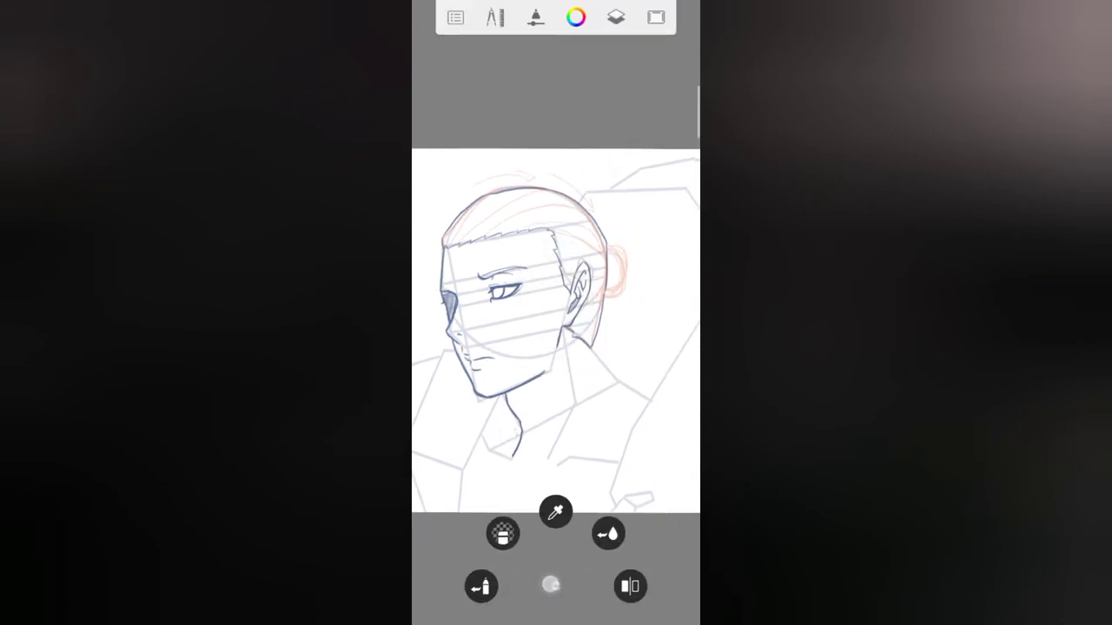
- Draw curved loose strands fanning out from the back of the head to form the tied hair bun
mouse_move(665, 186)
left_mouse_down()
mouse_move(704, 148)
mouse_move(678, 135)
mouse_move(690, 142)
mouse_move(681, 135)
mouse_move(694, 126)
mouse_move(714, 135)
mouse_move(703, 187)
left_mouse_up()
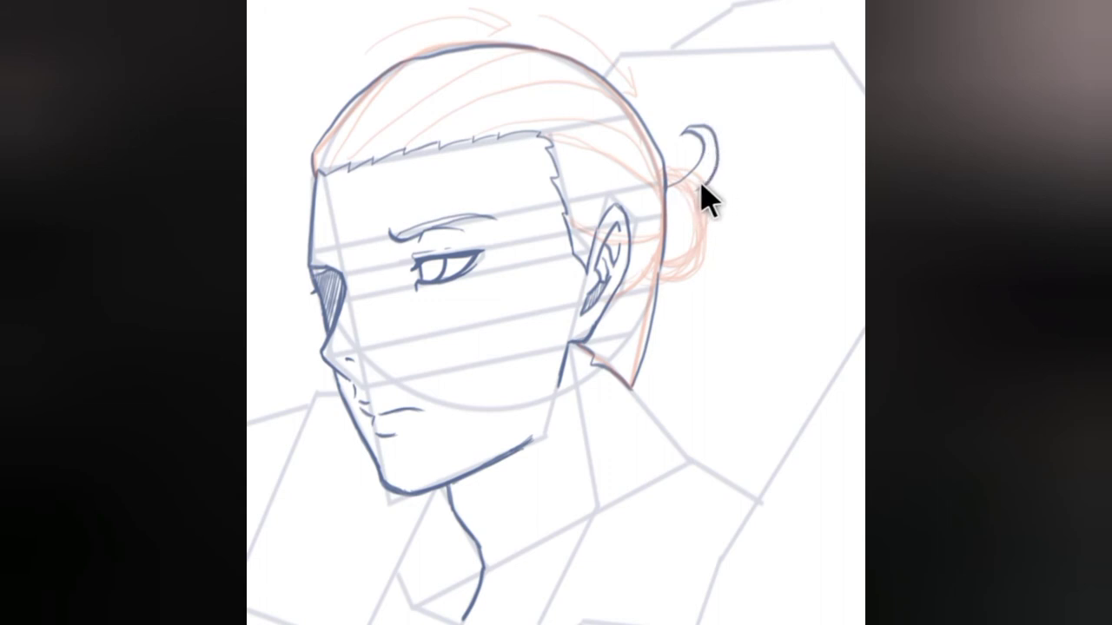
mouse_move(702, 188)
left_mouse_down()
mouse_move(733, 193)
mouse_move(738, 221)
mouse_move(689, 213)
mouse_move(677, 223)
mouse_move(715, 205)
mouse_move(701, 234)
mouse_move(715, 244)
mouse_move(725, 328)
left_mouse_up()
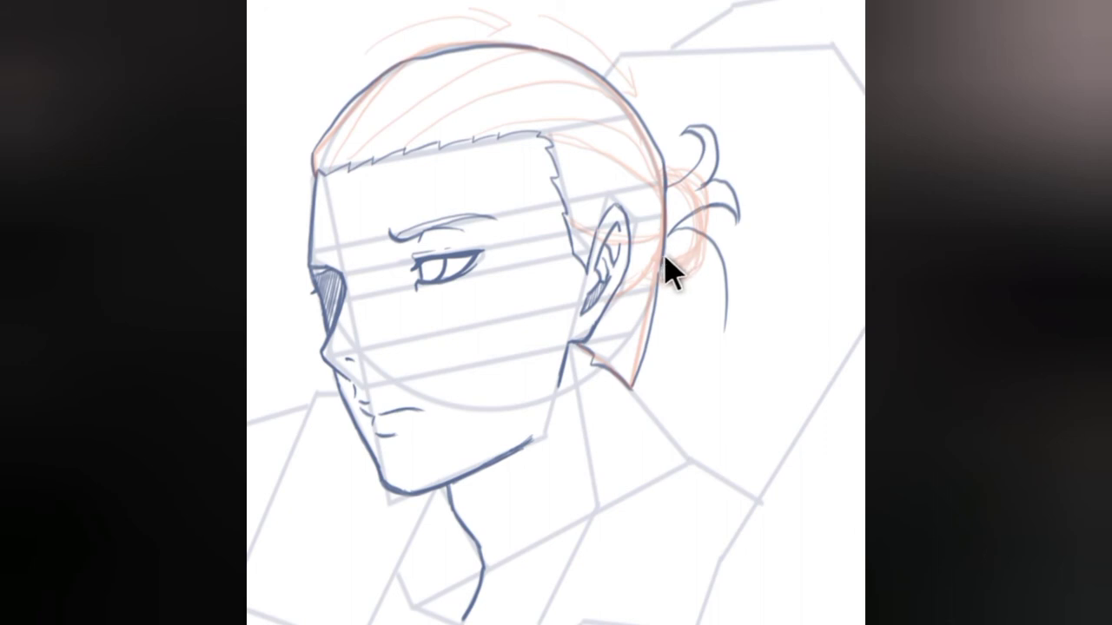
mouse_move(665, 255)
left_mouse_down()
mouse_move(714, 281)
mouse_move(721, 330)
mouse_move(701, 281)
mouse_move(671, 265)
mouse_move(689, 256)
mouse_move(725, 329)
left_mouse_up()
mouse_move(665, 261)
left_mouse_down()
mouse_move(686, 284)
mouse_move(686, 334)
left_mouse_up()
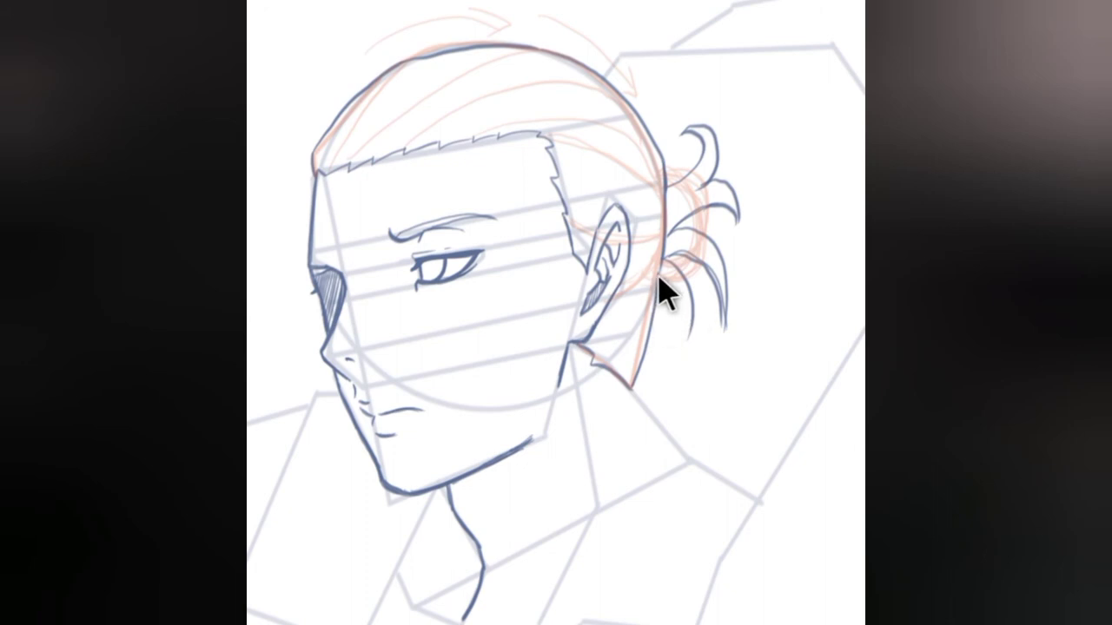
mouse_move(660, 291)
left_mouse_down()
mouse_move(658, 324)
mouse_move(690, 370)
left_mouse_up()
left_click_drag(647, 336, 700, 365)
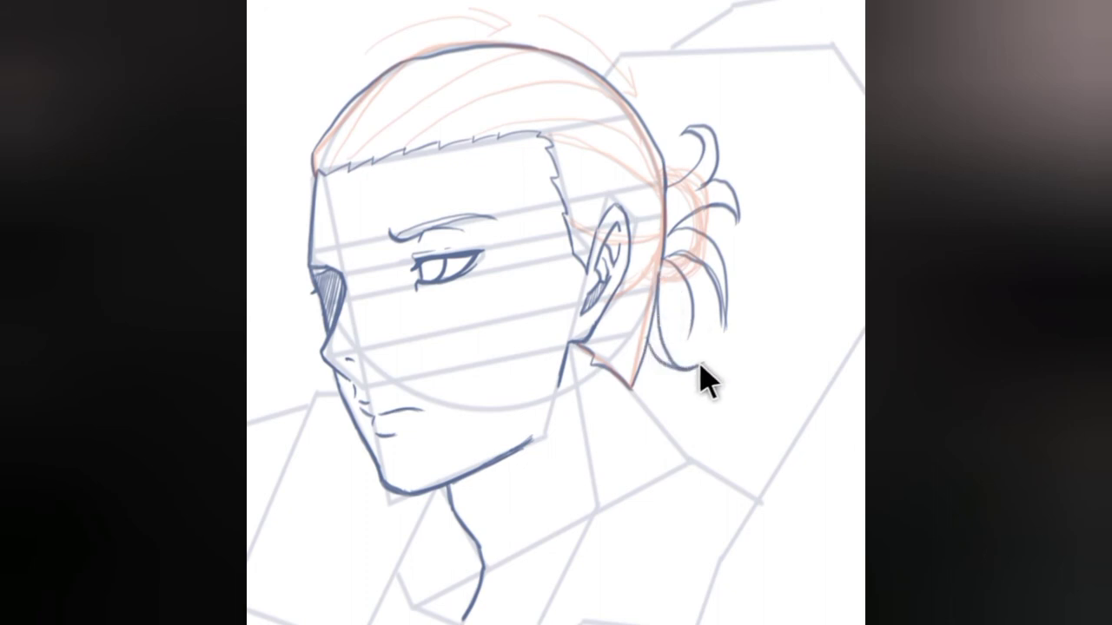
- Add inner lines to the bun's long lower strands and draw two curved hair lines from the temple toward the bun
mouse_move(660, 272)
left_mouse_down()
mouse_move(674, 349)
mouse_move(682, 289)
mouse_move(669, 266)
mouse_move(719, 324)
mouse_move(695, 290)
mouse_move(716, 322)
mouse_move(716, 290)
mouse_move(727, 365)
left_mouse_up()
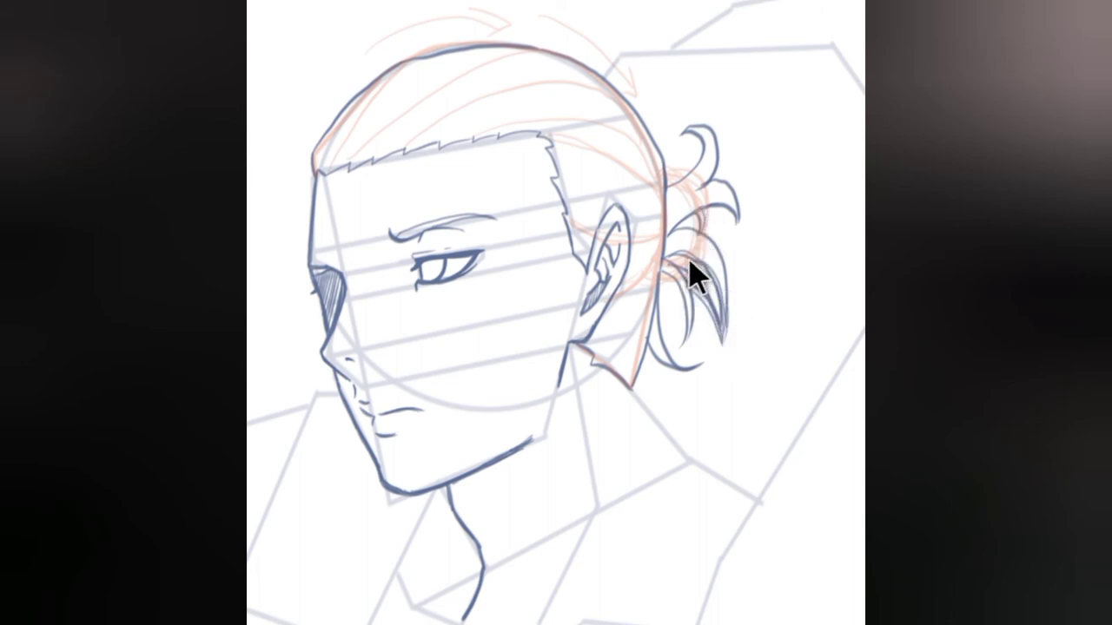
left_click_drag(691, 260, 669, 278)
left_click_drag(563, 140, 663, 188)
left_click_drag(586, 141, 662, 188)
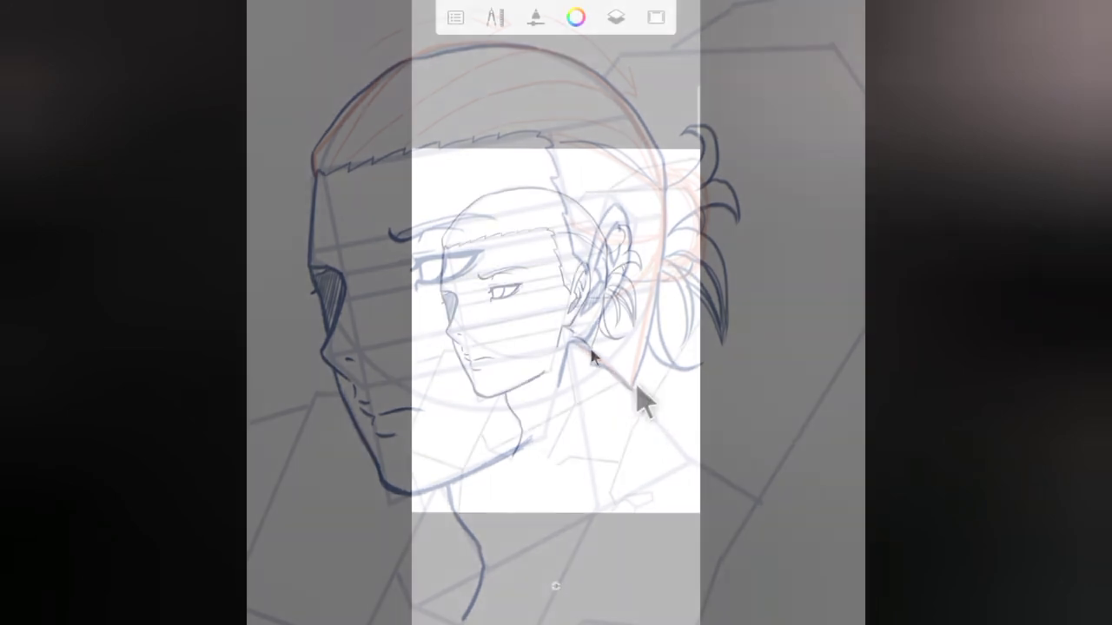
- Draw the back of the neck curving from the nape into the shoulder, plus the neck muscle line below the ear
scroll(573, 321, "down", 2)
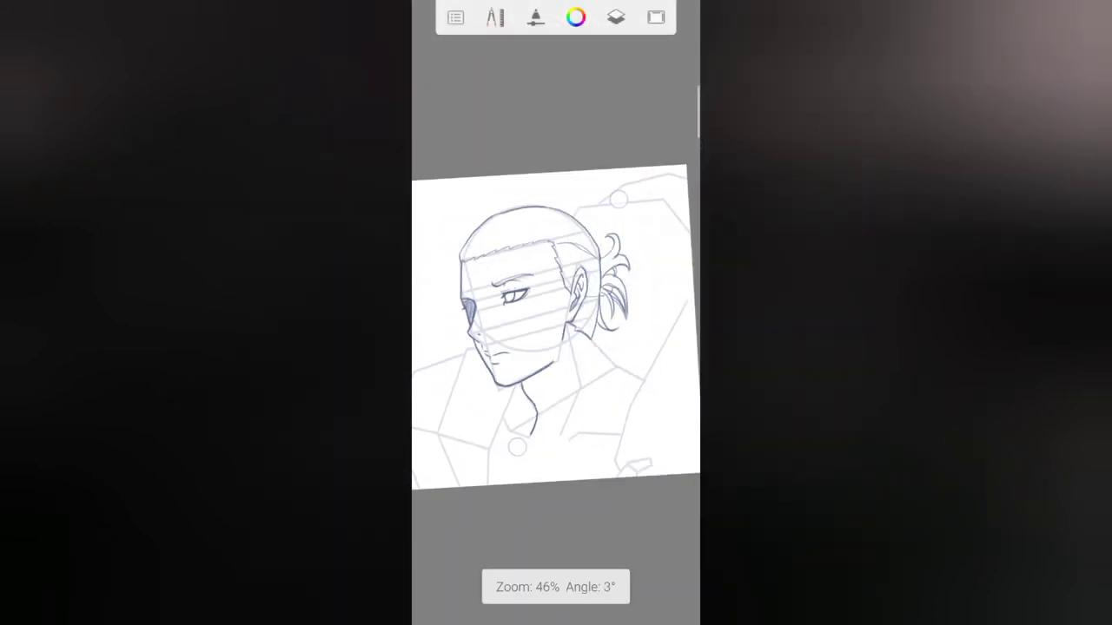
left_click(555, 587)
left_click(678, 21)
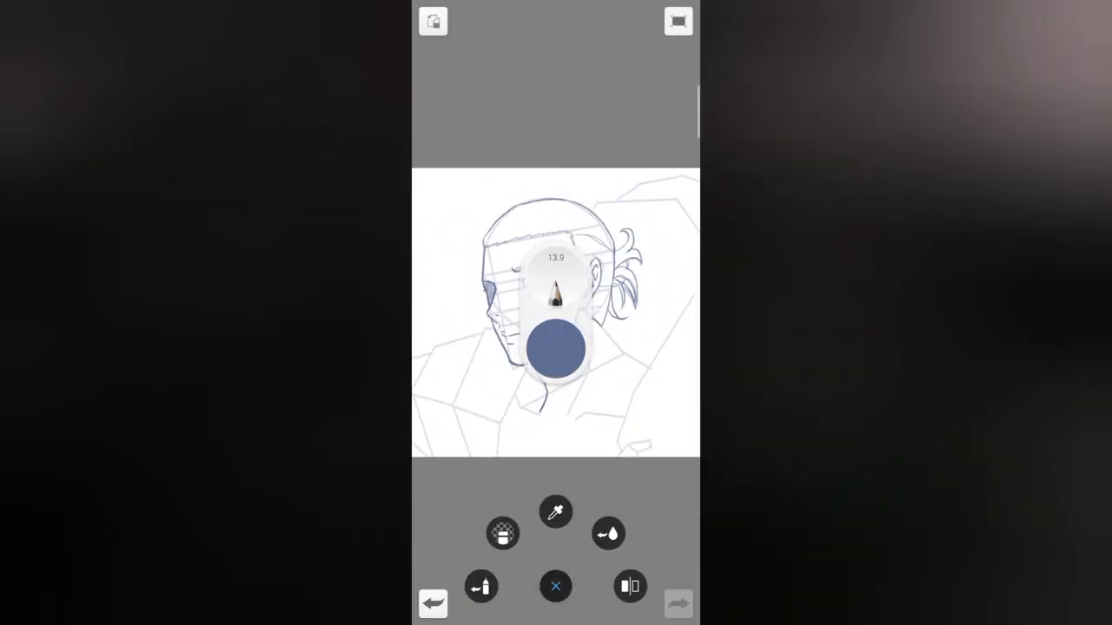
left_click(556, 586)
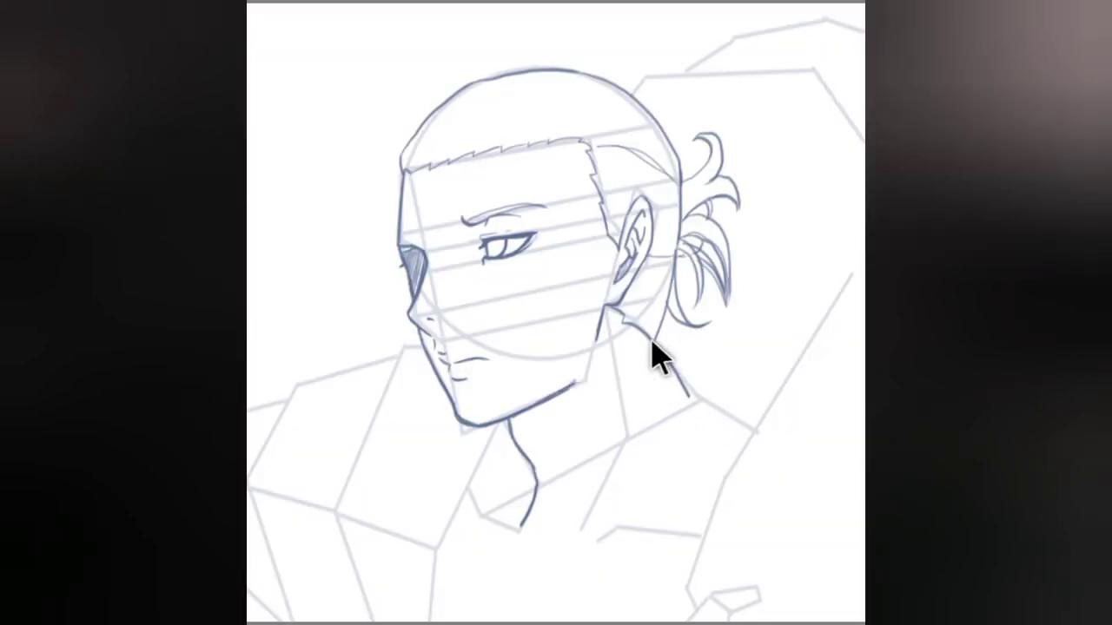
mouse_move(652, 351)
left_mouse_down()
mouse_move(696, 411)
mouse_move(693, 399)
mouse_move(735, 437)
left_mouse_up()
left_click_drag(695, 402, 741, 440)
left_click_drag(611, 345, 623, 419)
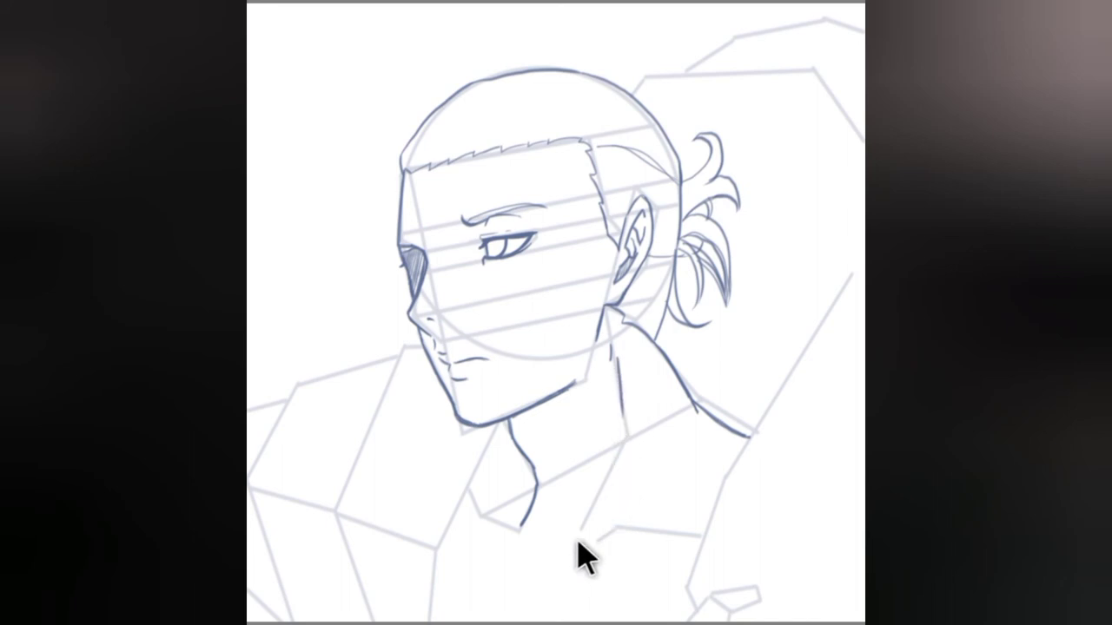